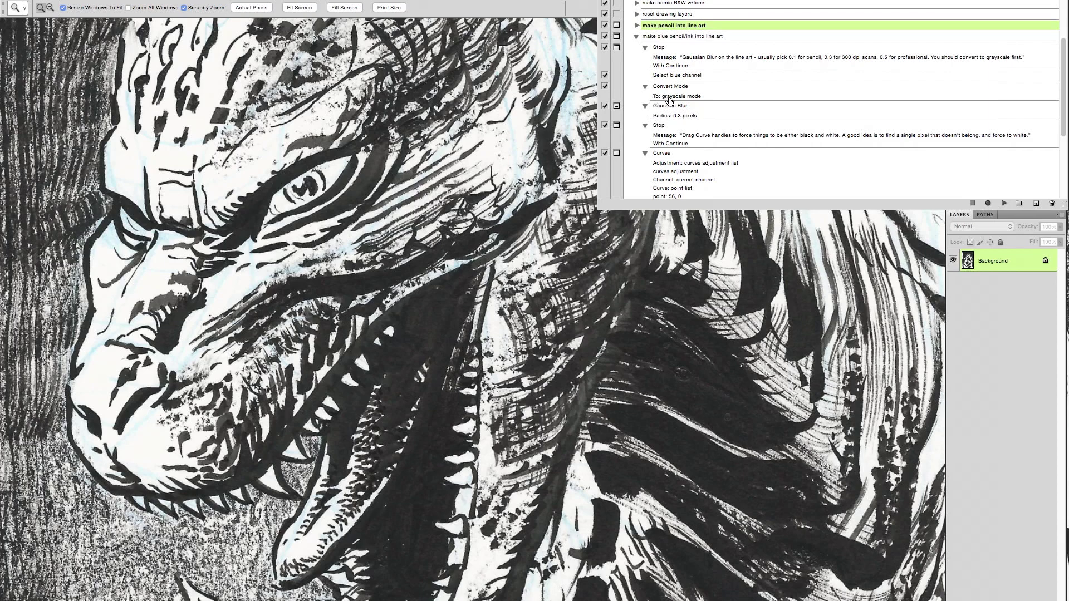
Step: Review the recorded commands of the "make blue pencil/ink into line art" action, then narrow the actions list to uncover the artwork
scroll(669, 118, down, 1)
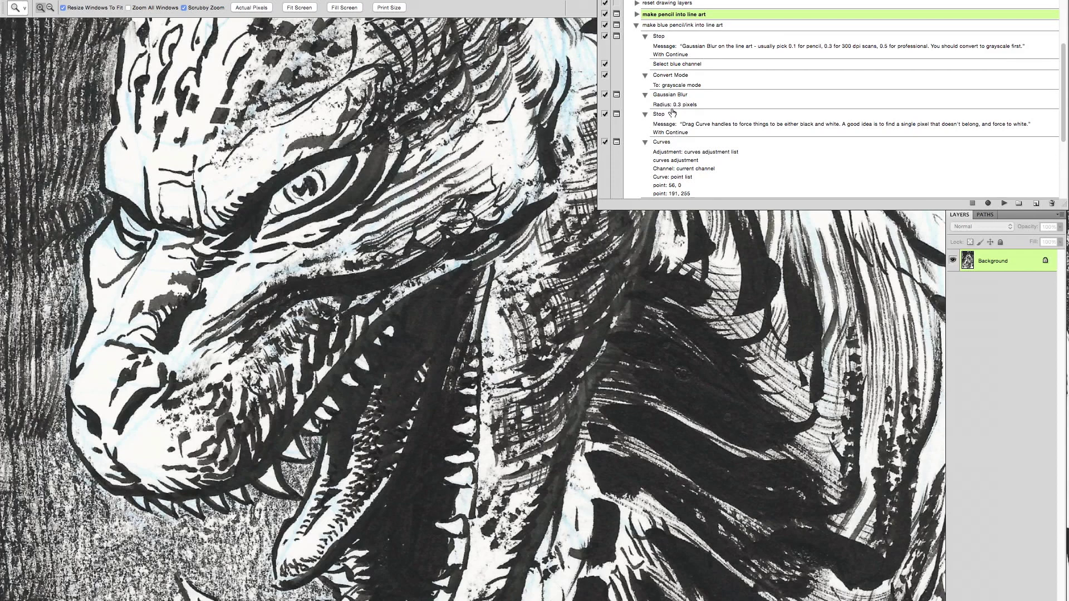
scroll(675, 137, down, 1)
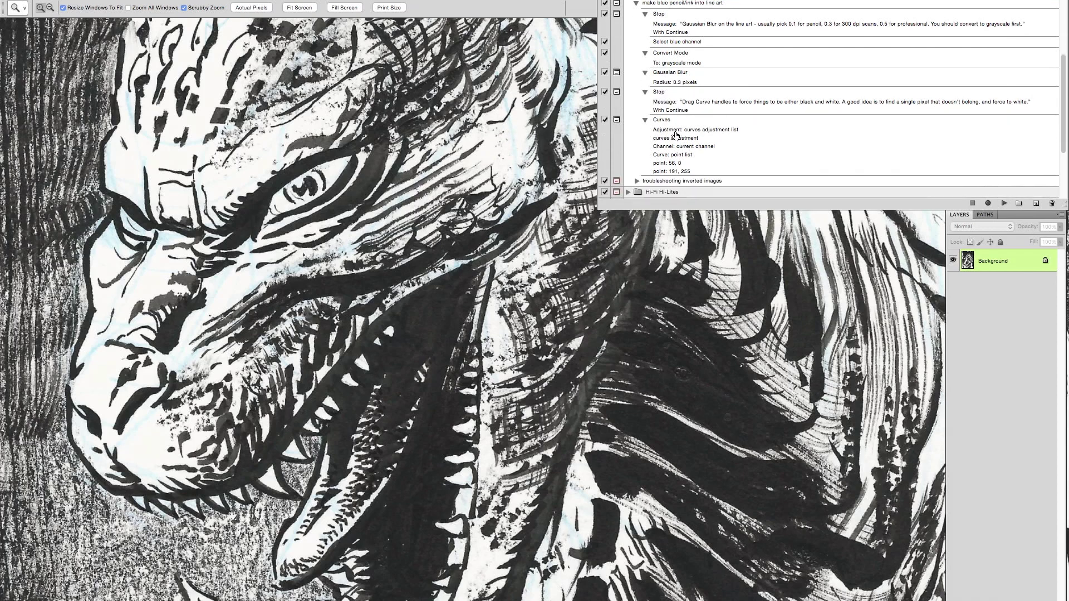
scroll(662, 130, down, 2)
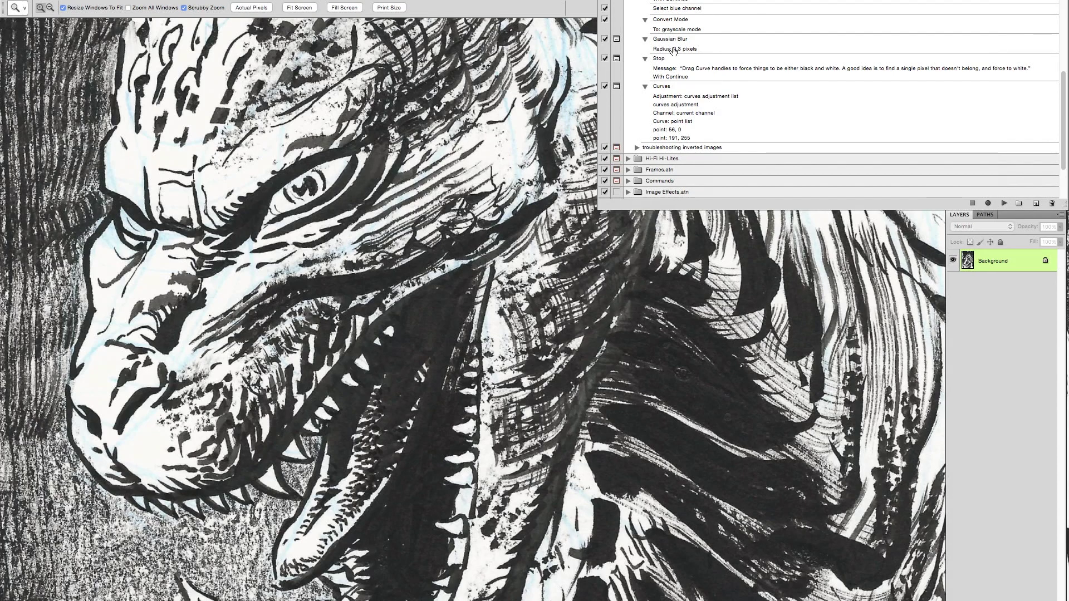
drag(598, 206, 952, 181)
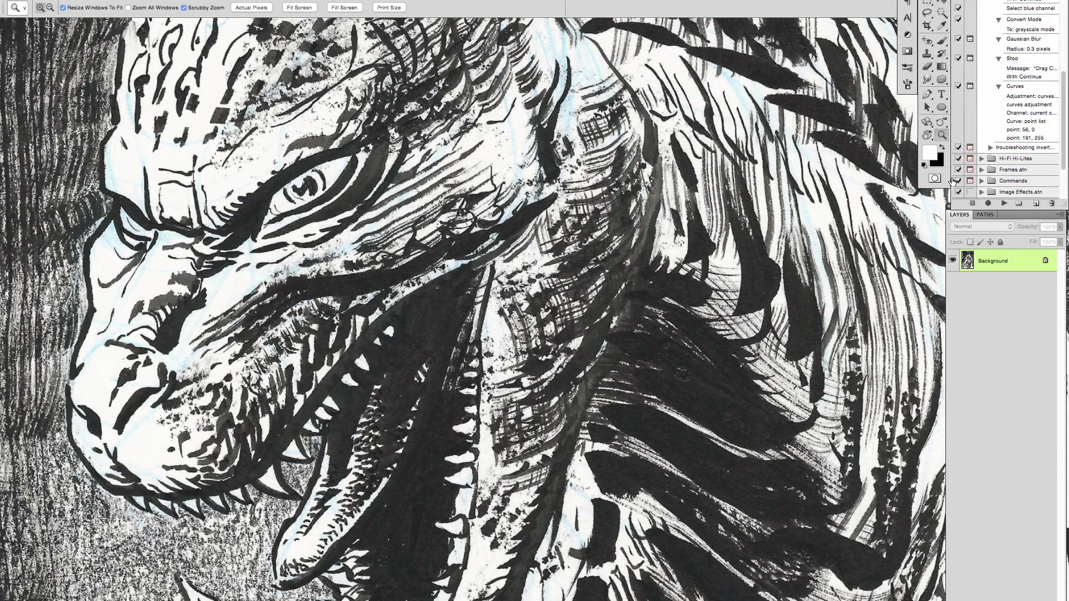
Step: Inspect the blue pencil marks and gray ink around the creature's eye and brow up close, then fit the whole page in view
click(353, 216)
mouse_move(353, 216)
mouse_down()
mouse_move(434, 312)
mouse_move(412, 334)
mouse_move(447, 364)
mouse_up()
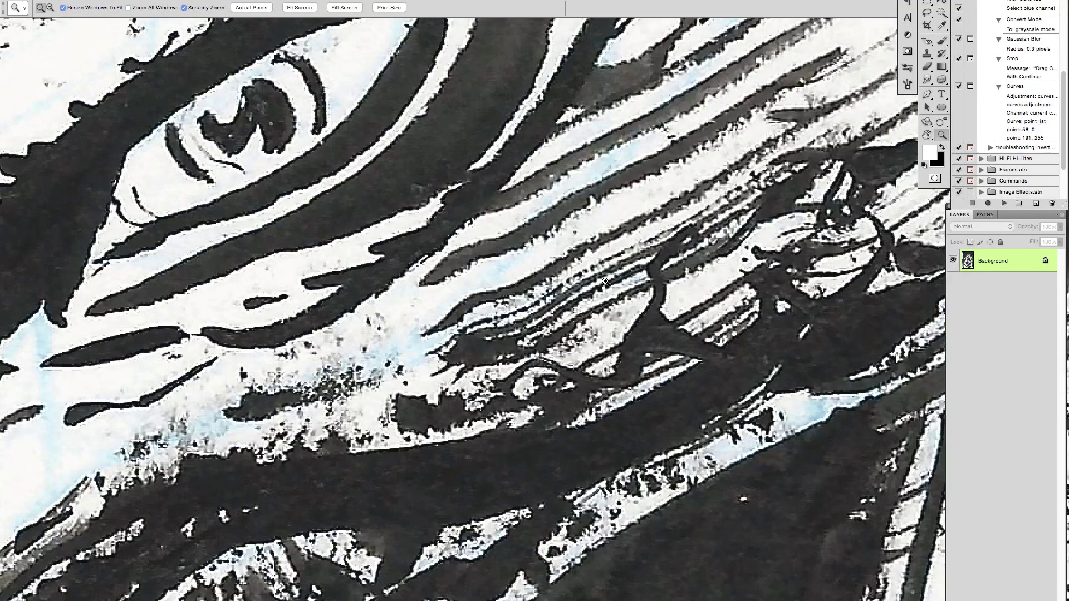
drag(533, 286, 502, 225)
drag(687, 295, 635, 318)
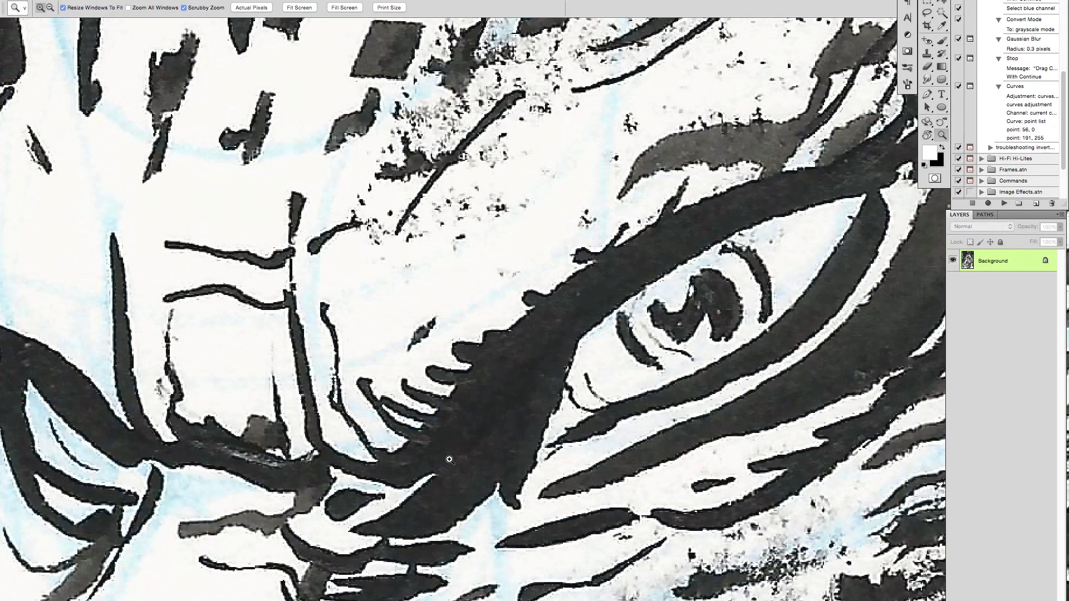
drag(602, 398, 524, 412)
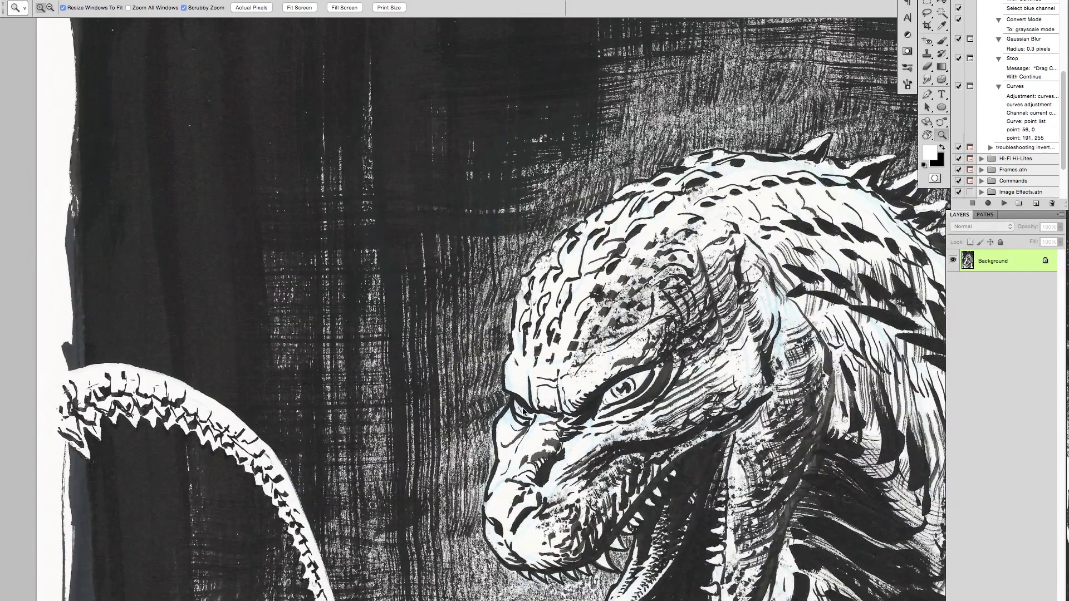
key(super+0)
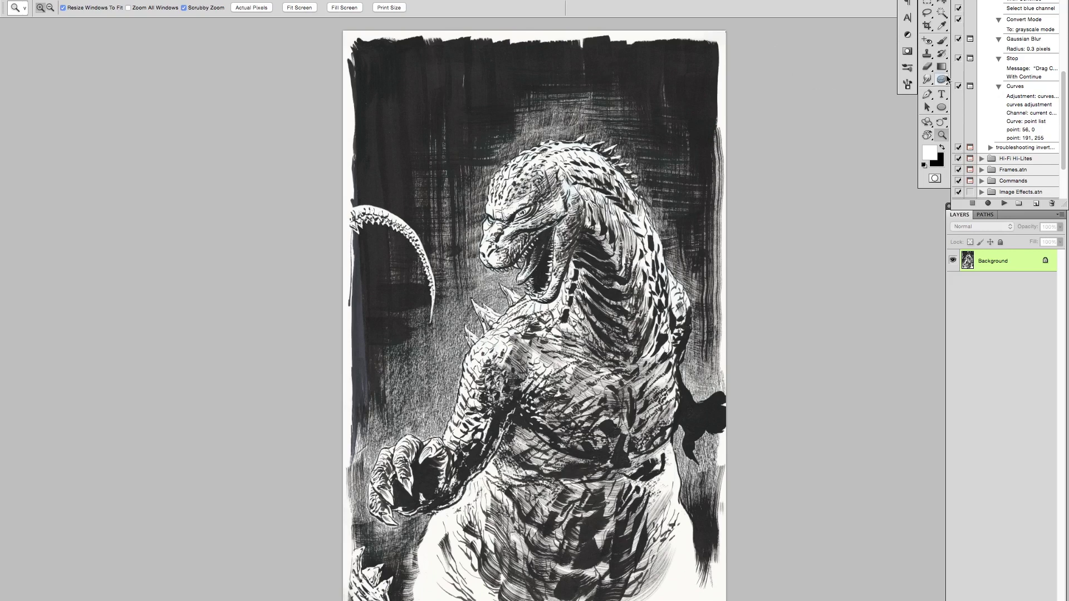
Step: Run the "make blue pencil/ink into line art" action and apply its Gaussian Blur with a radius of 0.5 pixels
scroll(1010, 72, up, 4)
click(990, 67)
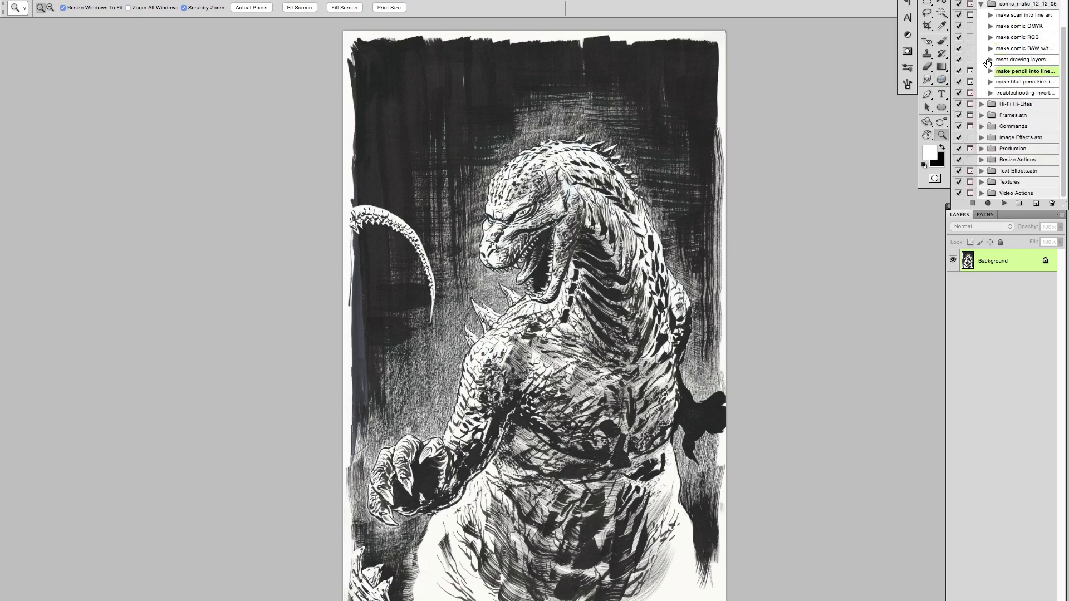
click(1013, 83)
click(1004, 204)
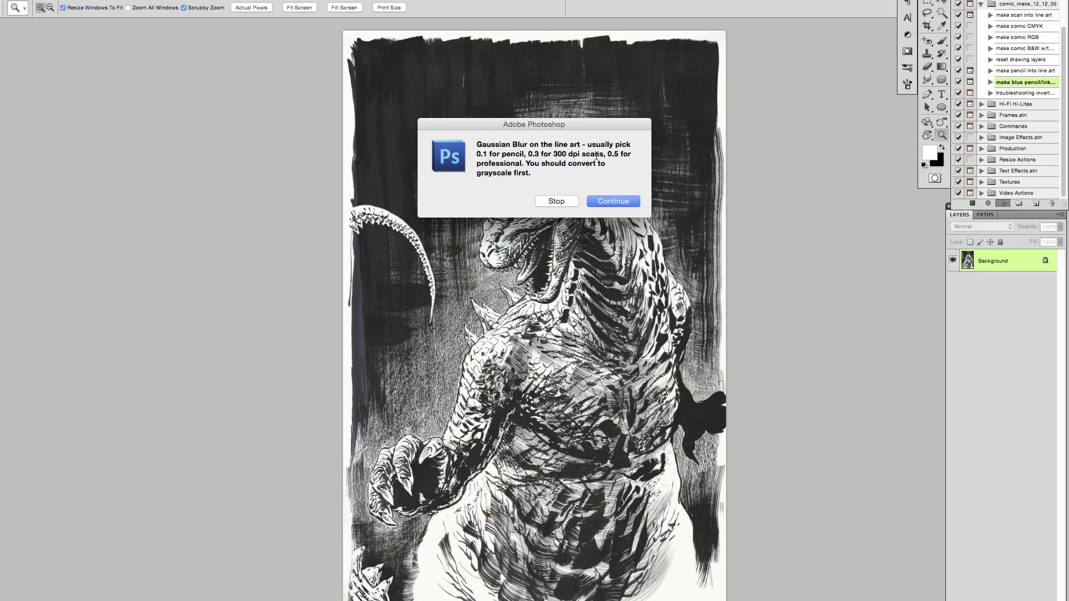
click(607, 200)
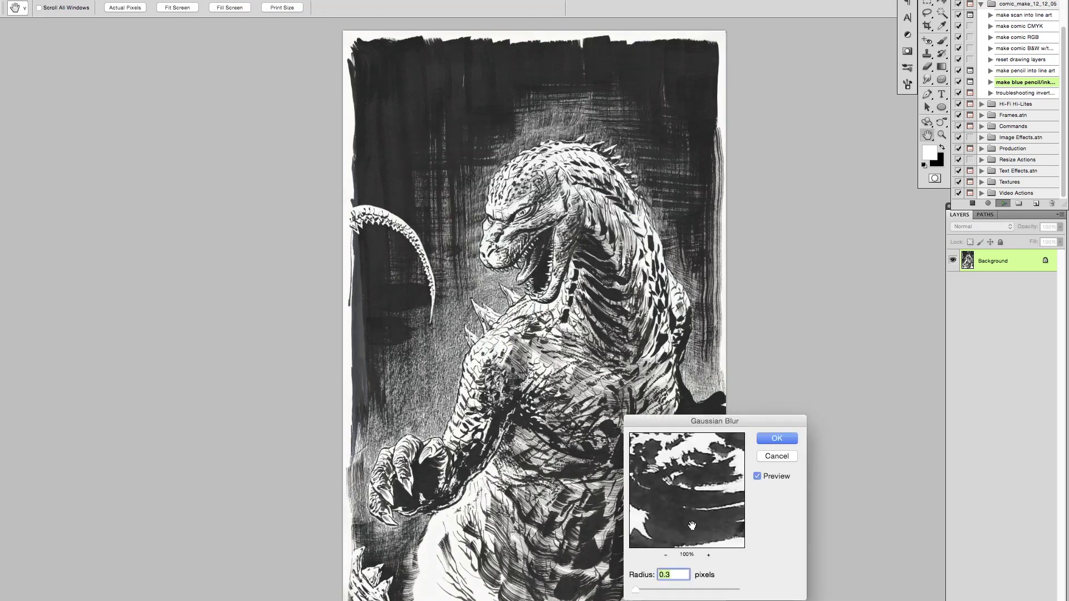
text(.5)
click(775, 440)
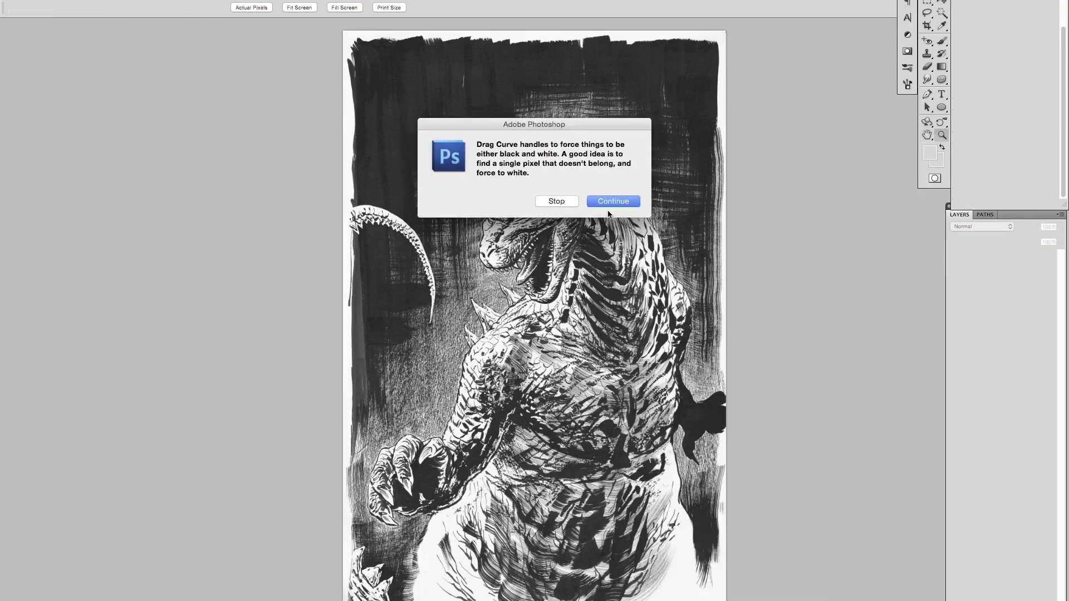
Step: Continue to the action's Curves adjustment and apply it with endpoints at input 4, output 0 and input 85, output 100
click(611, 202)
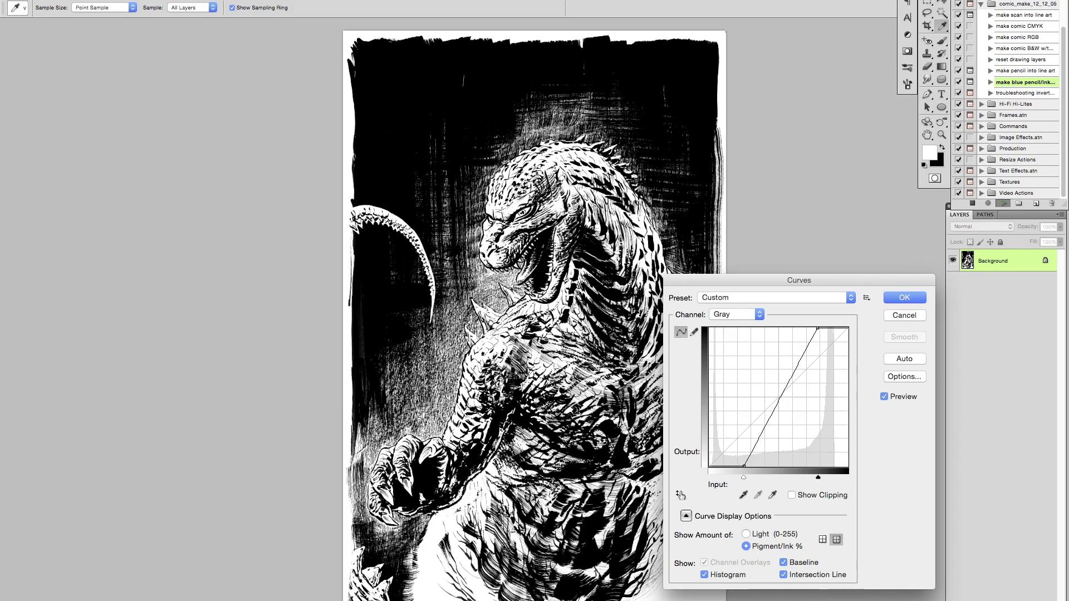
drag(743, 471, 724, 467)
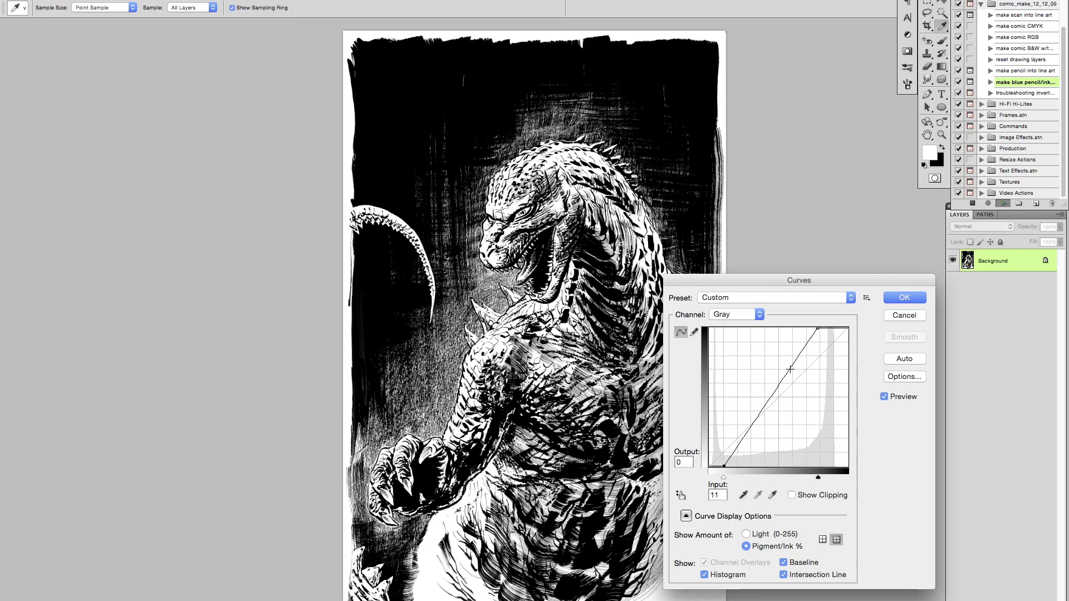
drag(817, 327, 780, 315)
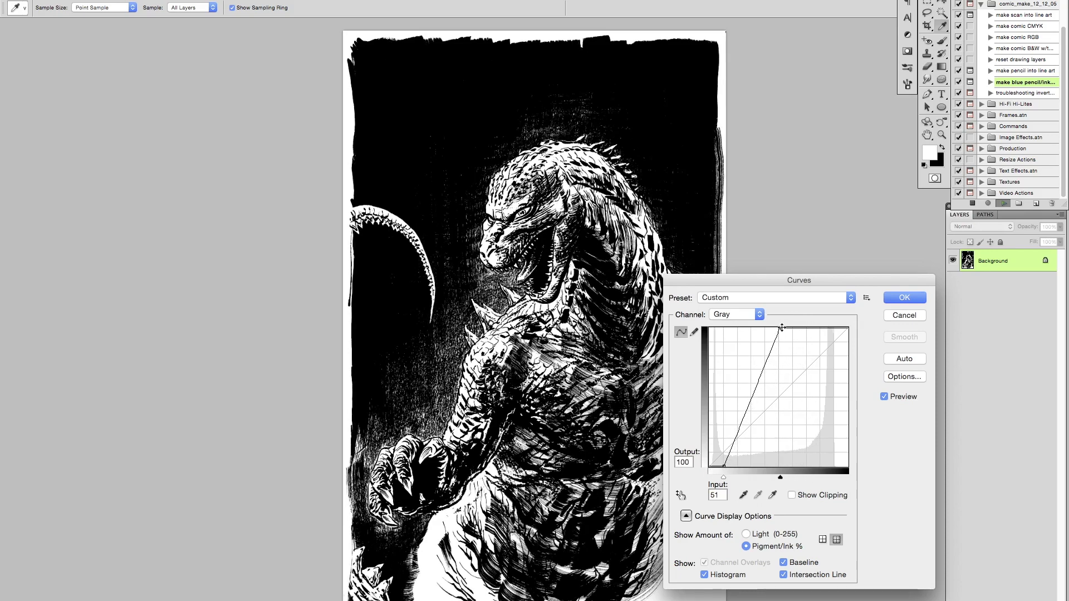
drag(779, 328, 820, 316)
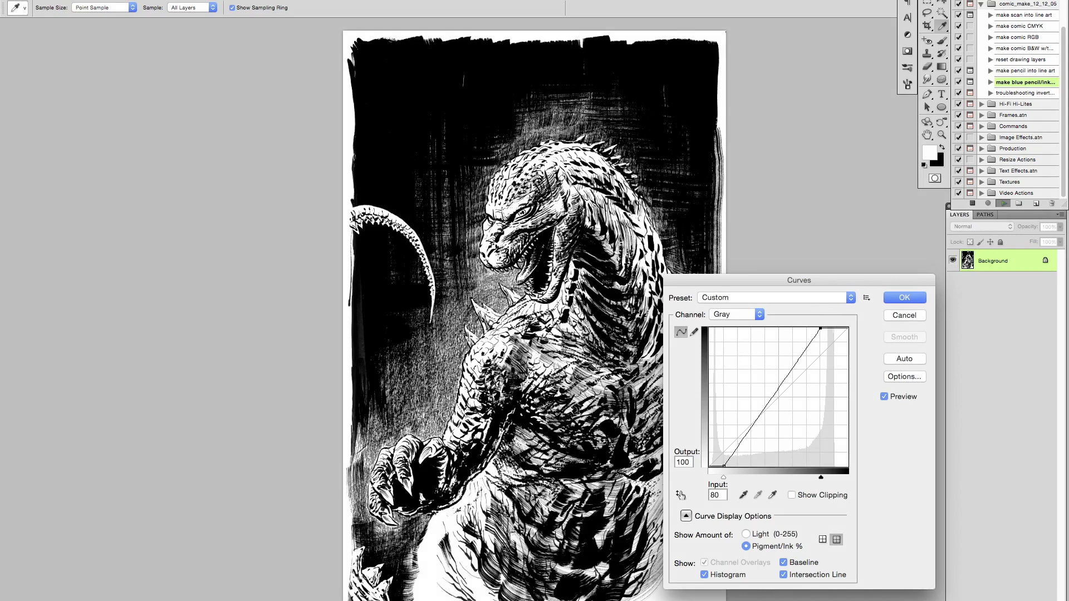
drag(820, 328, 828, 329)
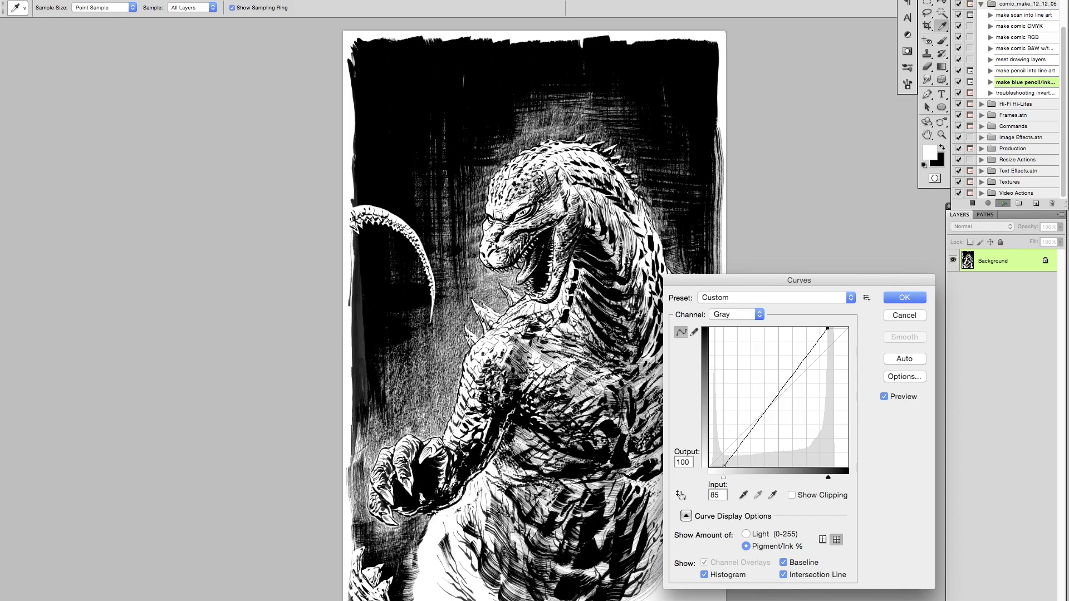
drag(723, 466, 738, 469)
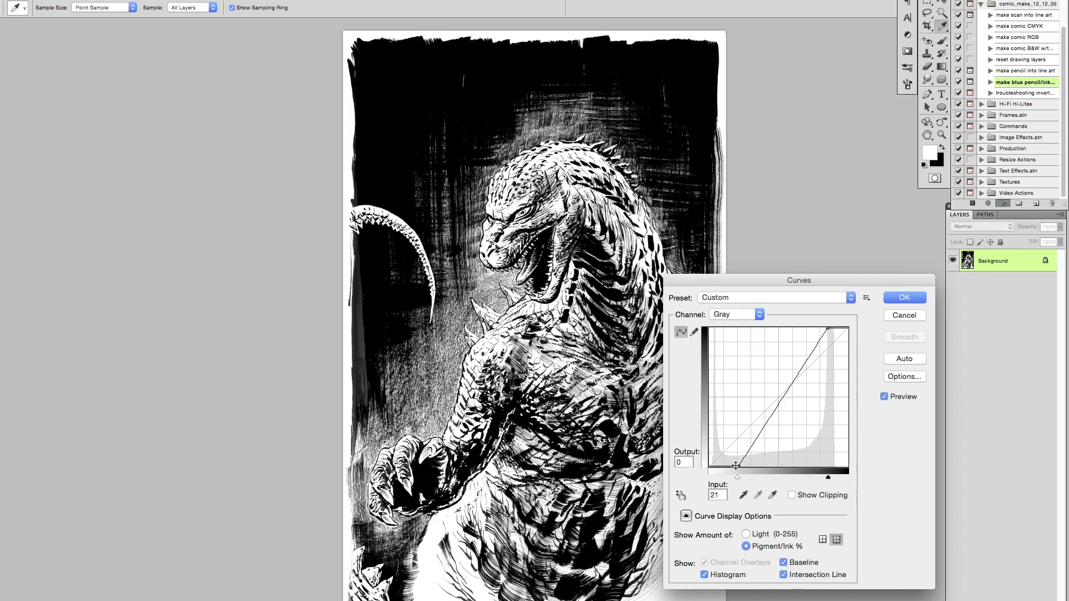
drag(737, 465, 715, 471)
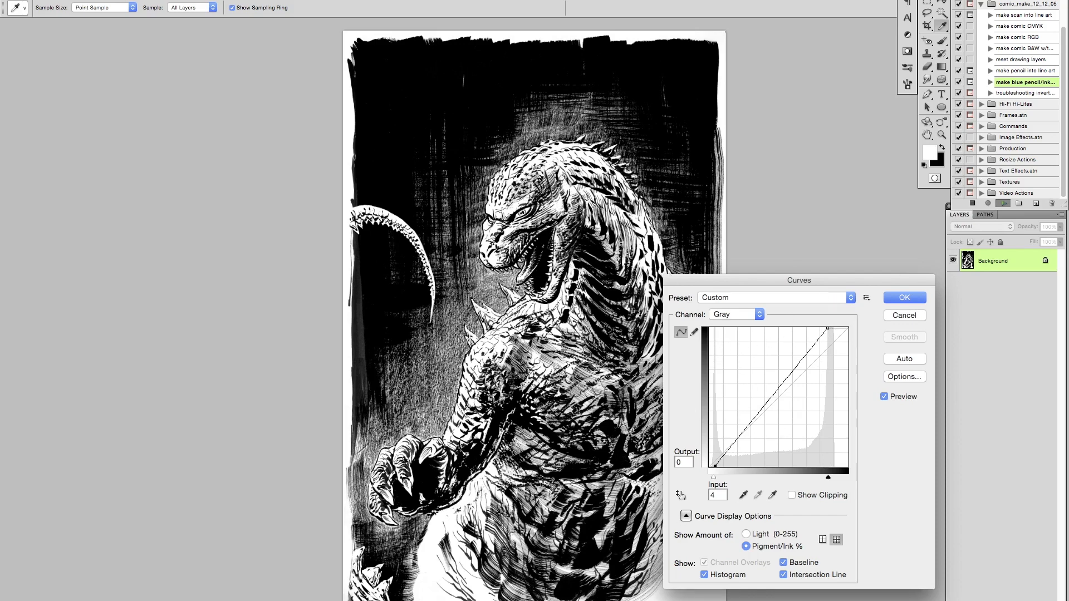
click(905, 298)
Step: Examine the converted line art up close around the creature's mouth, eye, head and back spines
key(z)
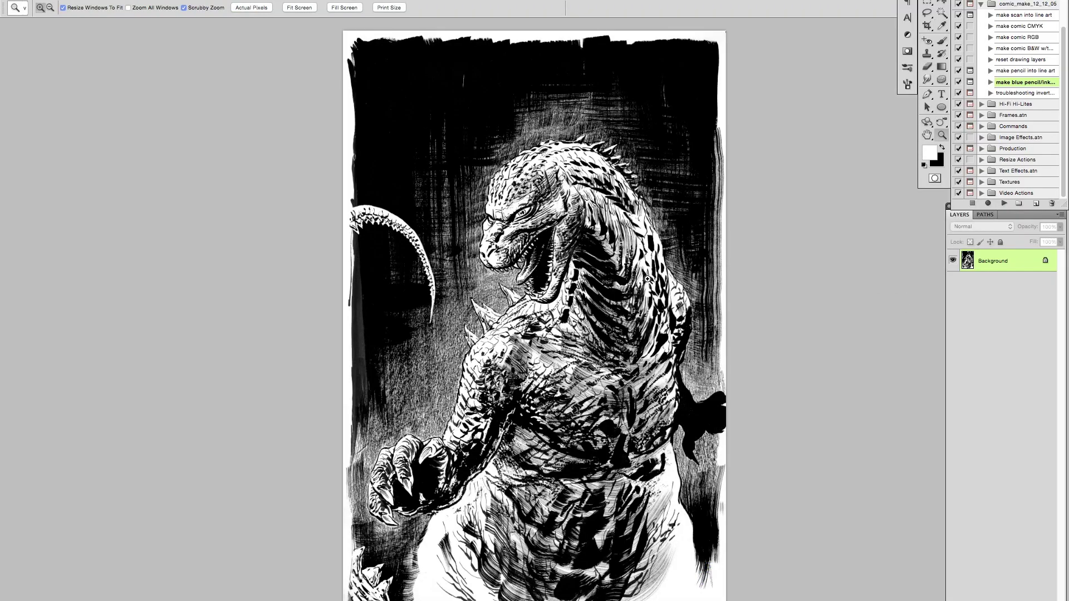
click(530, 229)
drag(557, 231, 639, 246)
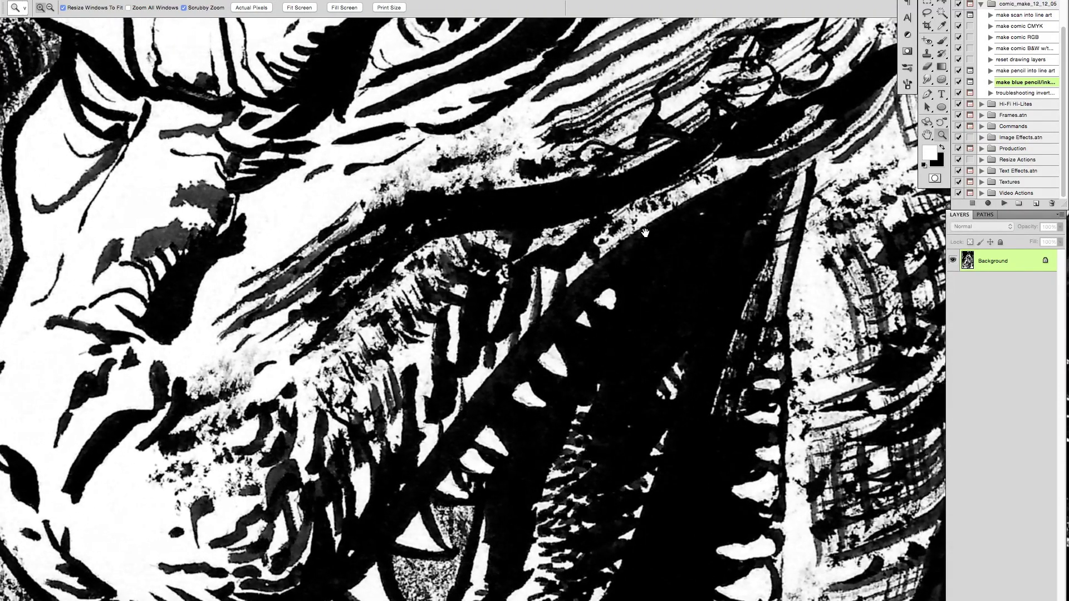
drag(624, 210, 605, 468)
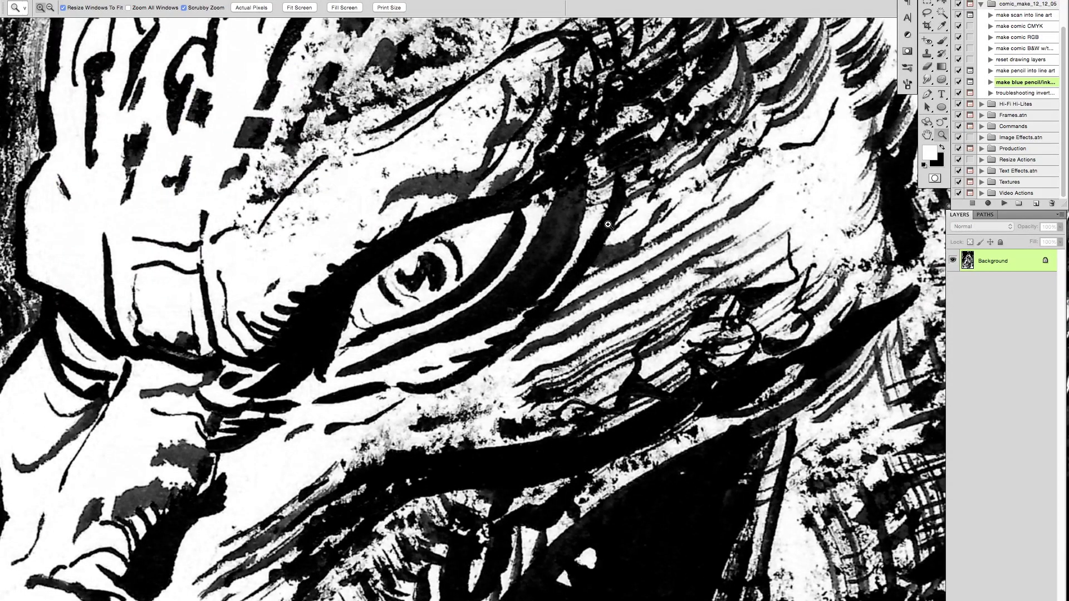
drag(479, 174, 456, 187)
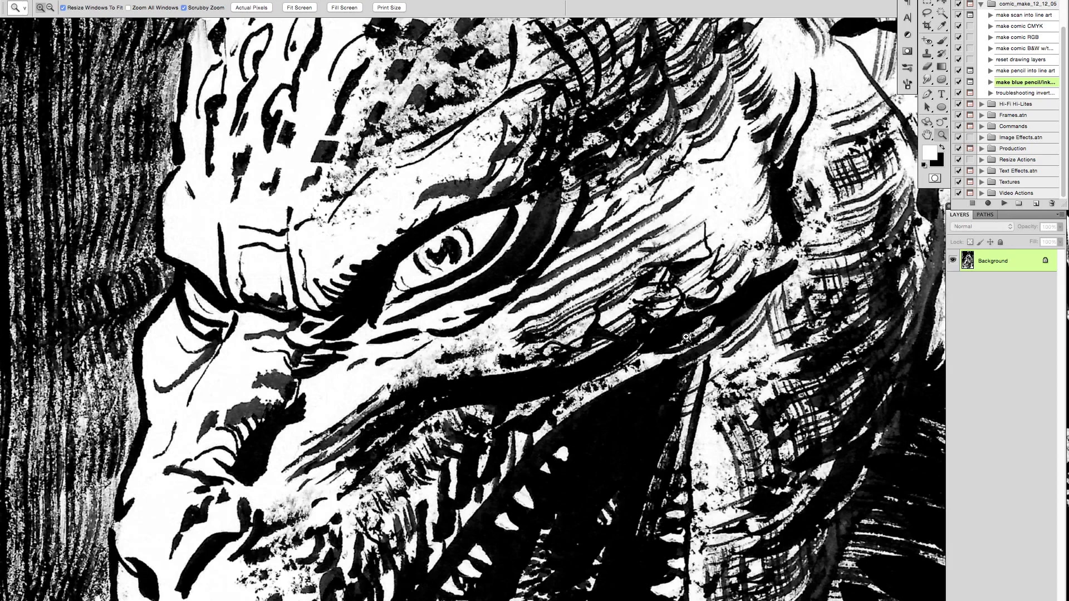
alt+click(704, 296)
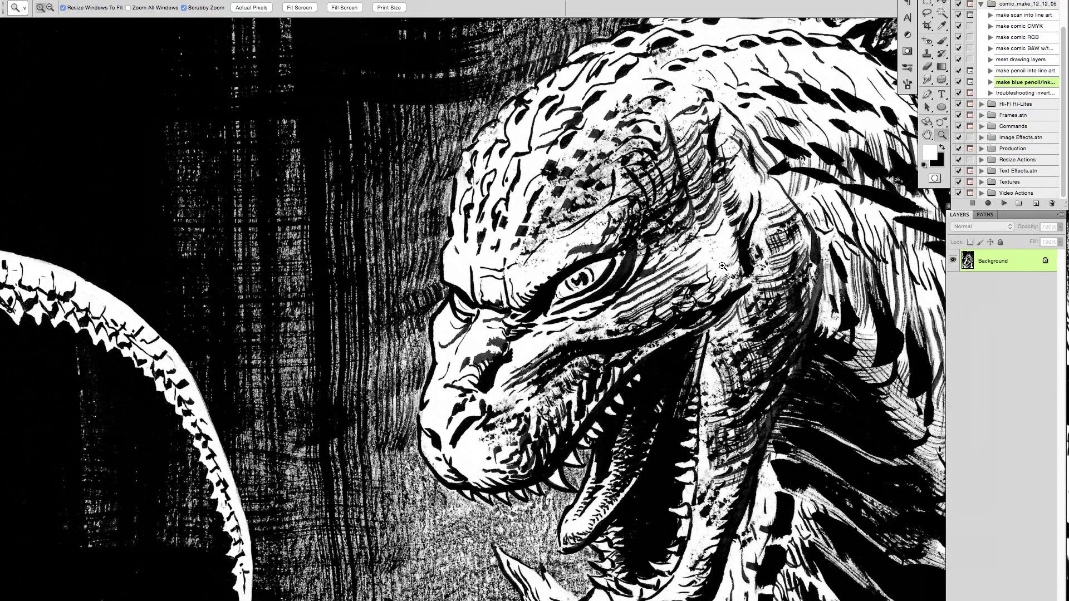
drag(706, 225, 378, 278)
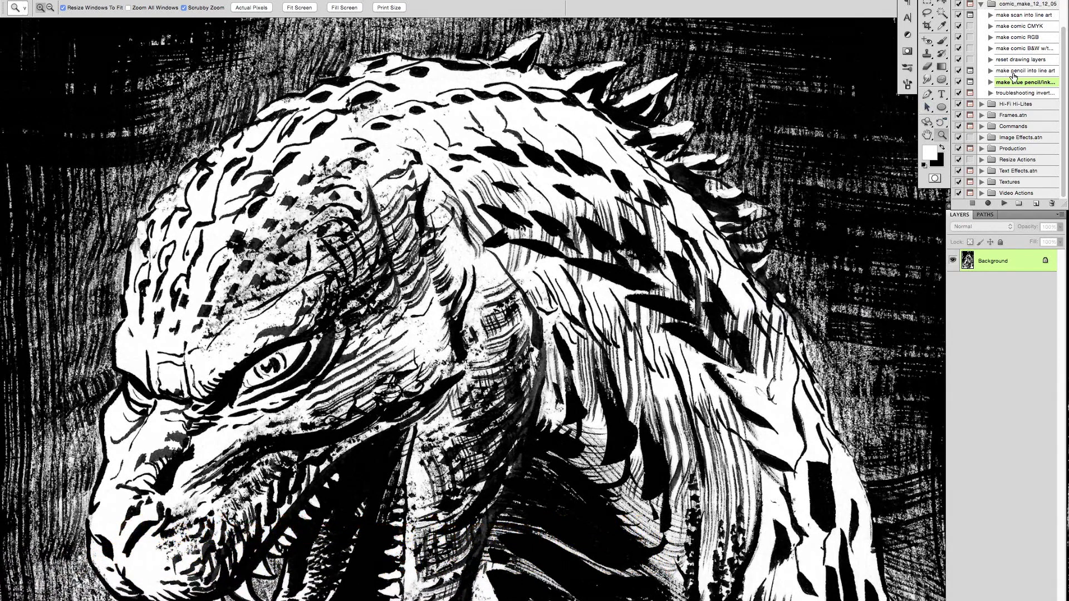
Step: Expand the "make scan into line art" action and its Stop, Convert Mode, Gaussian Blur and Curves commands to review their settings
click(1013, 71)
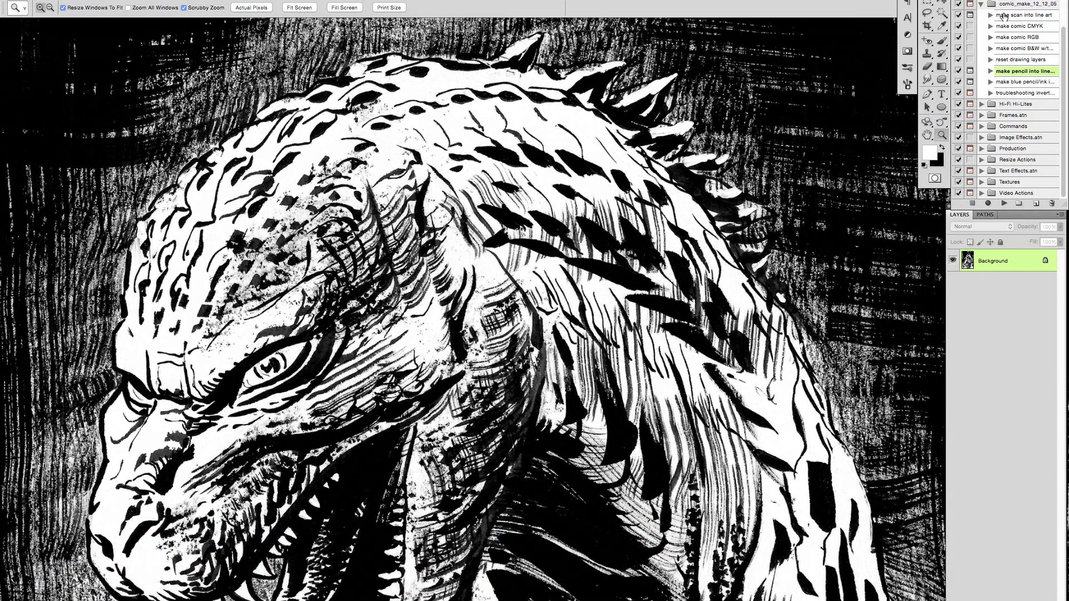
click(1003, 16)
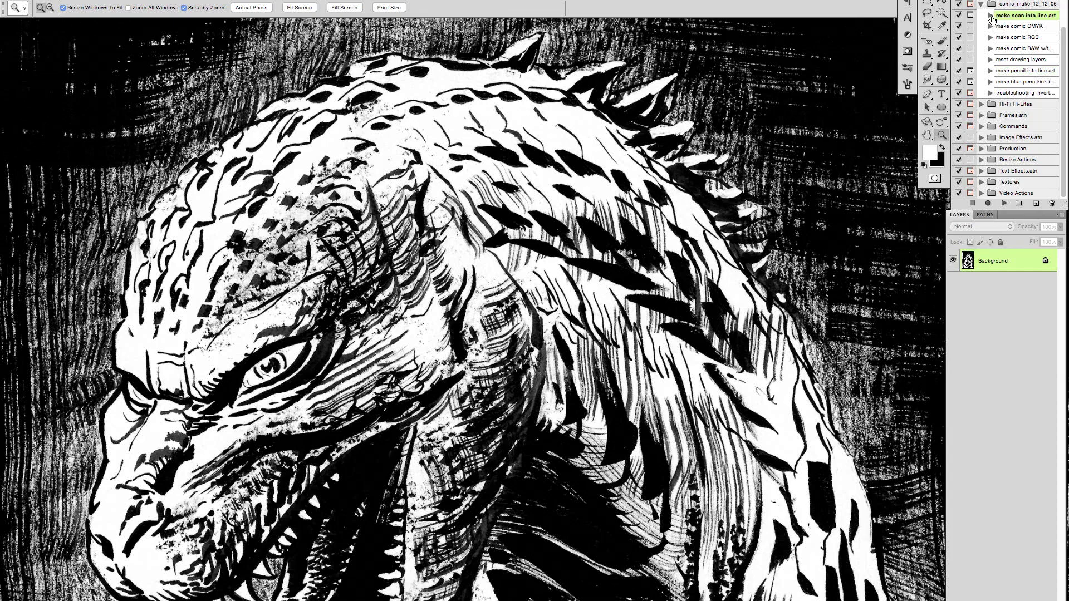
click(990, 16)
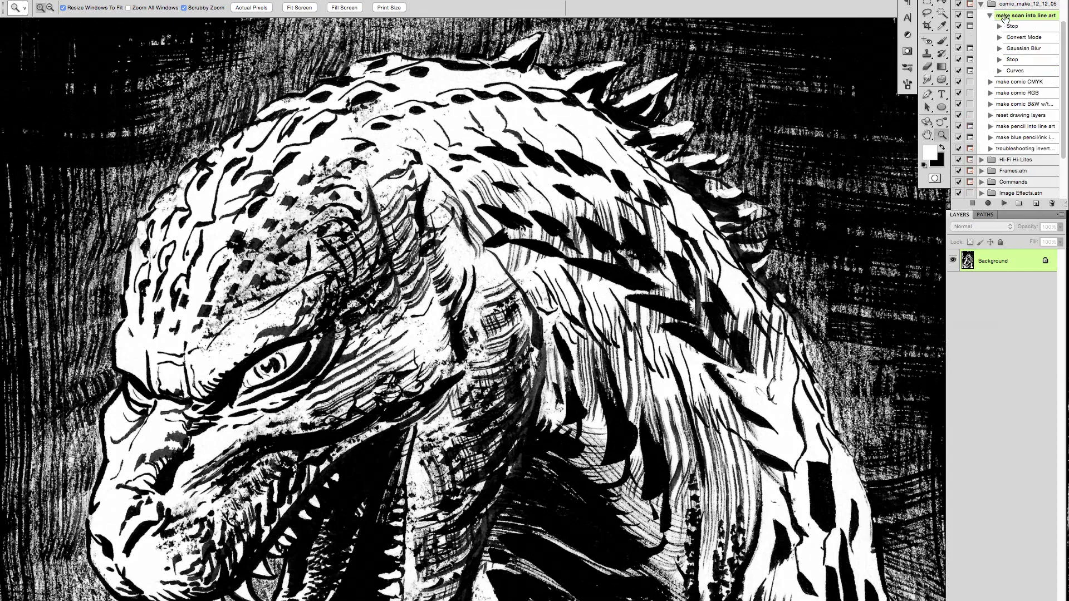
click(999, 27)
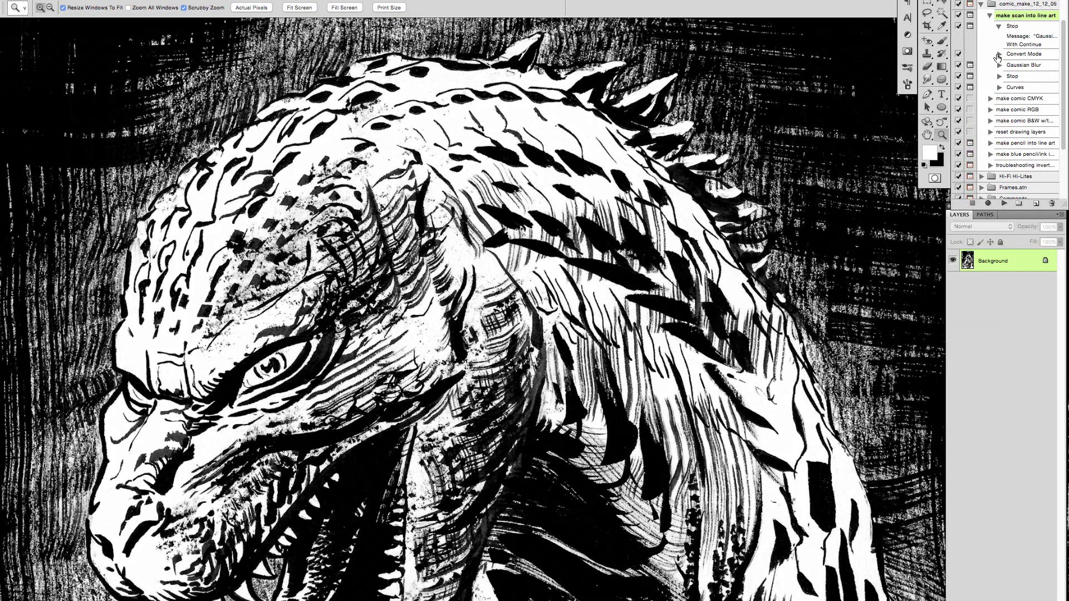
click(999, 54)
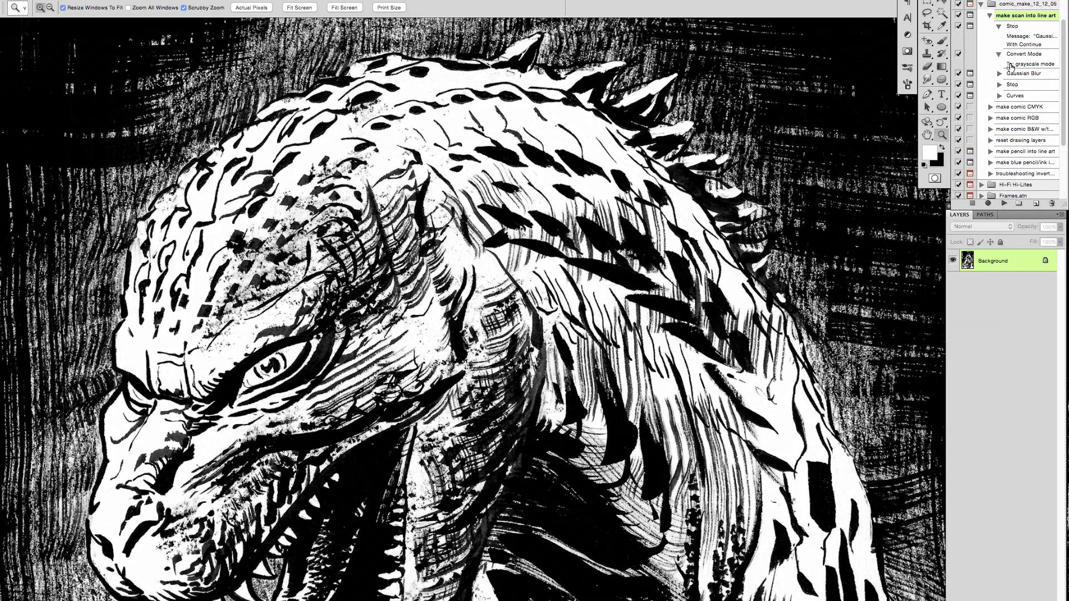
click(1000, 74)
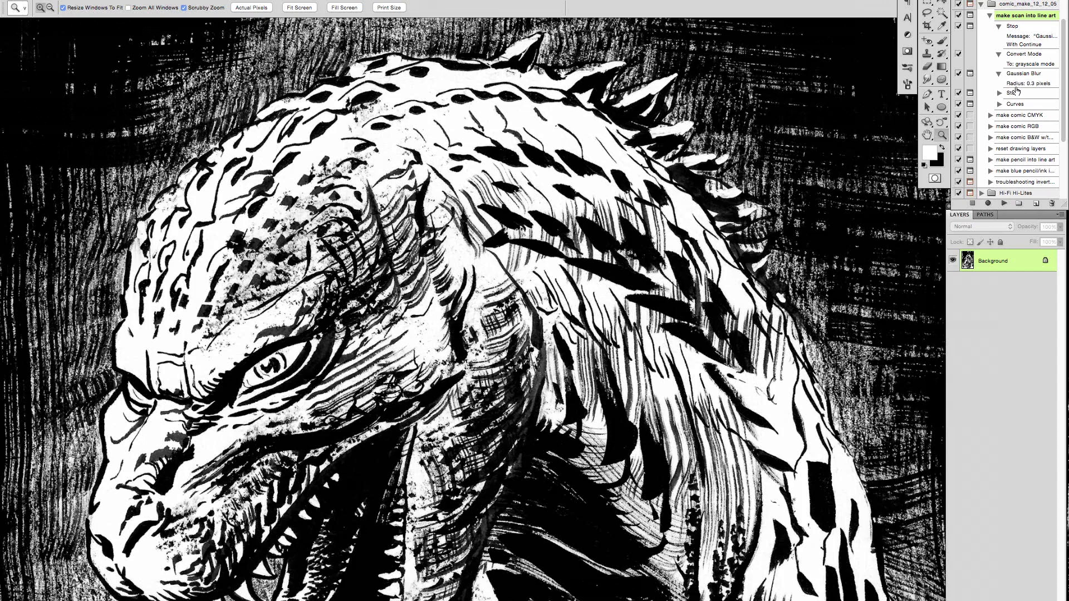
click(999, 94)
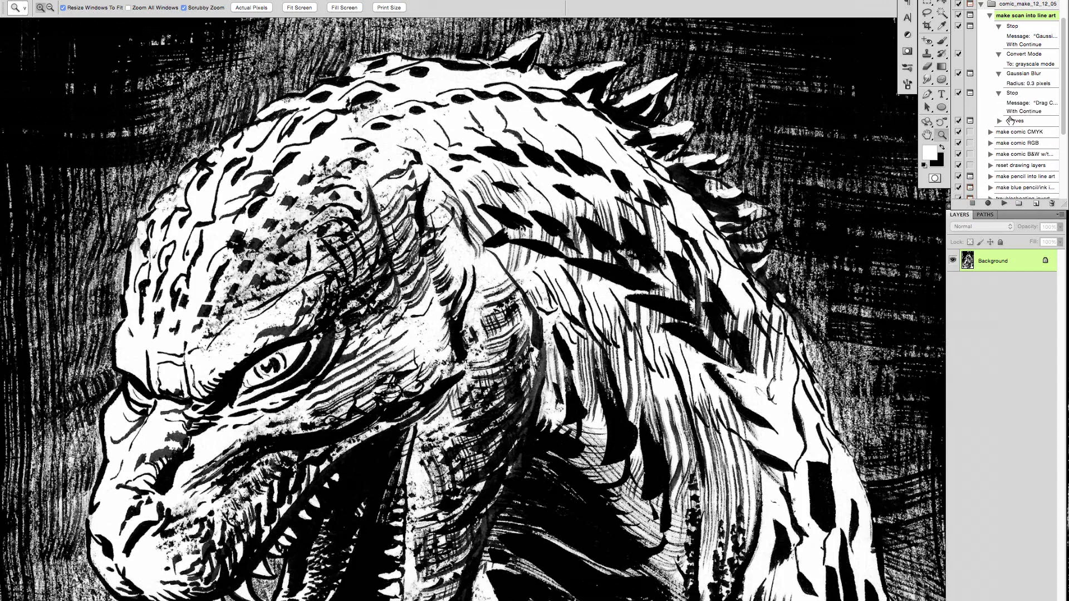
click(999, 121)
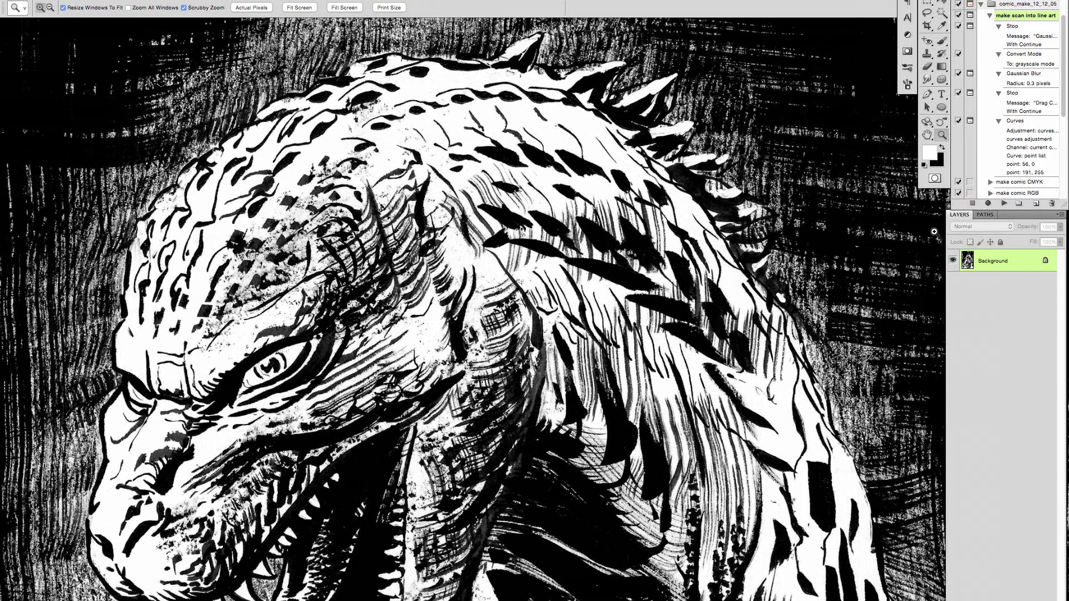
Step: Examine the remaining gray brushwork around the creature's eye, neck and shoulder in close-up
drag(260, 330, 786, 161)
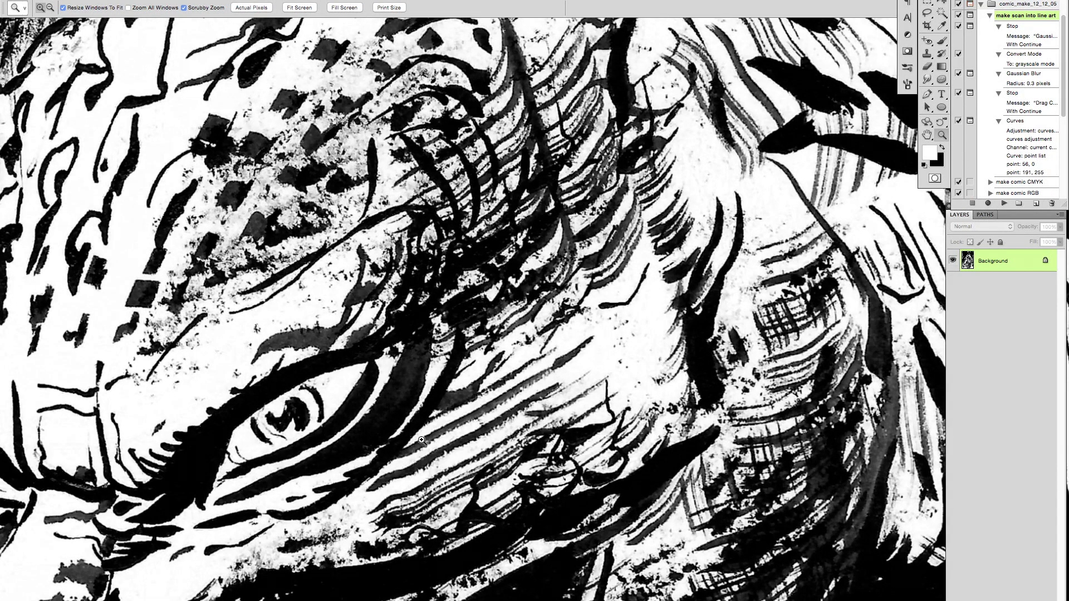
drag(582, 424, 523, 349)
scroll(524, 349, right, 10)
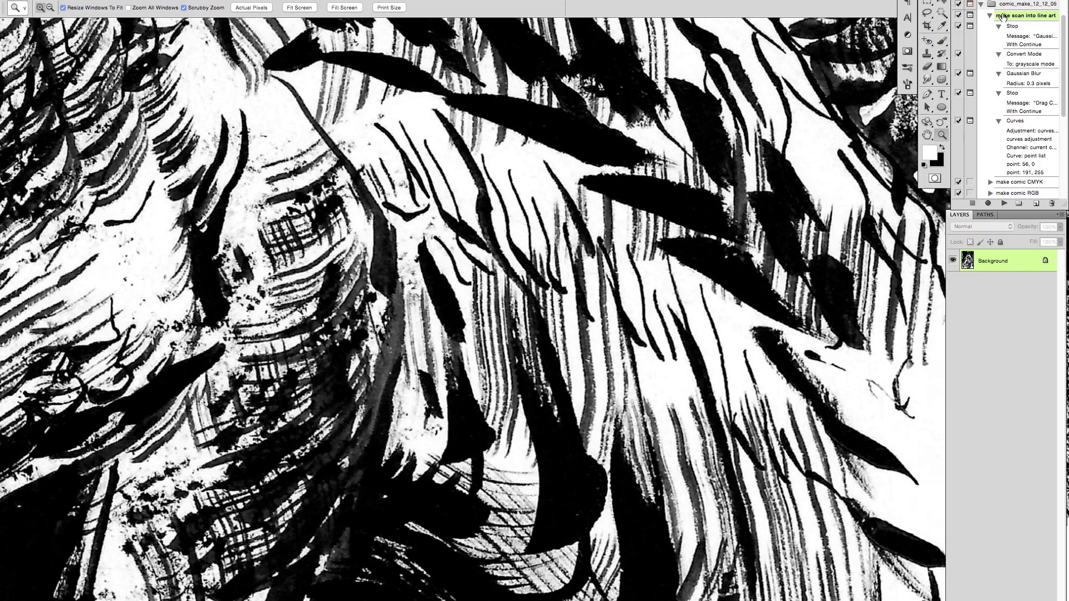
Step: Run the "make scan into line art" action on the drawing and apply its Gaussian Blur with a 0.5-pixel radius
click(1004, 203)
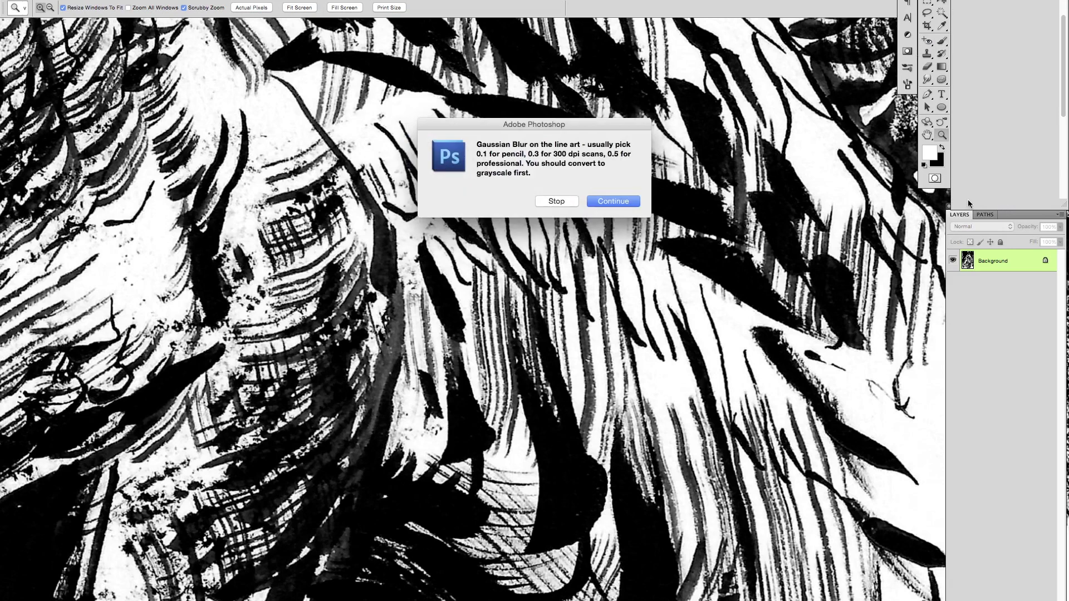
click(626, 206)
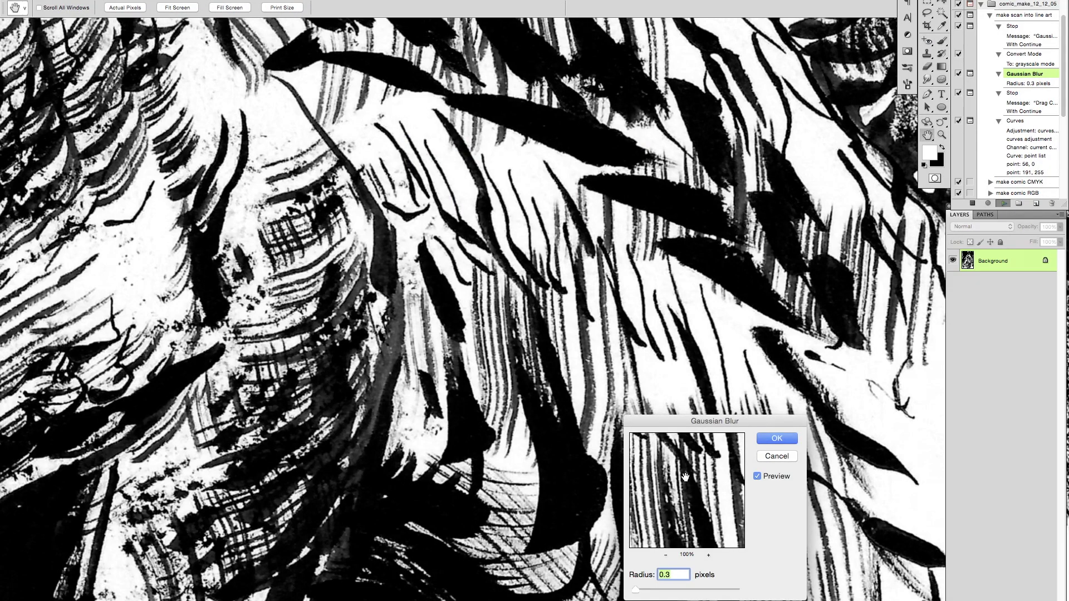
text(.5)
click(766, 441)
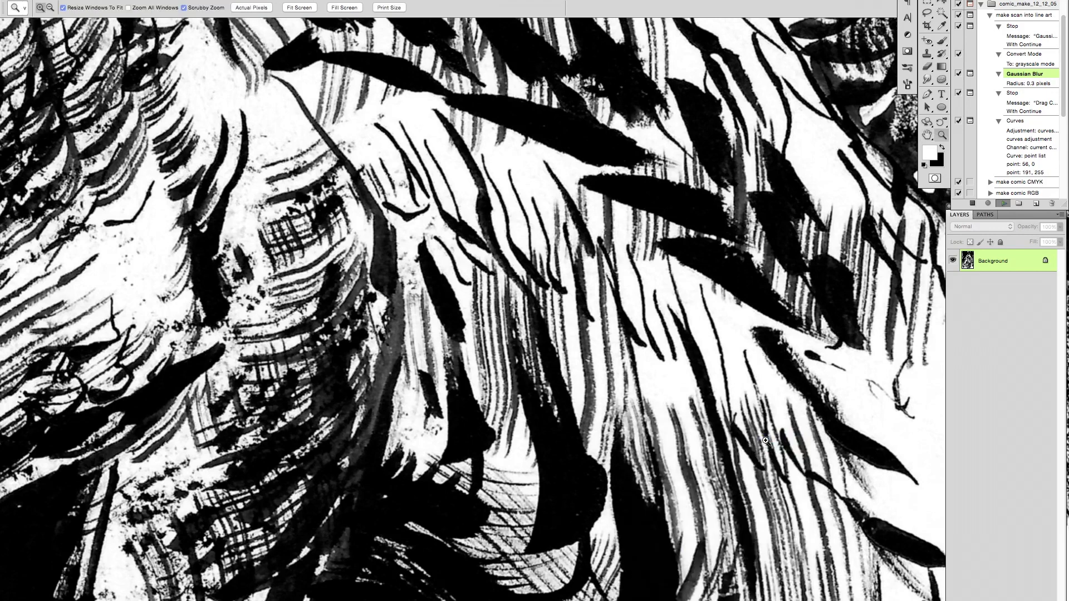
Step: Continue to the action's Curves adjustment, set one endpoint to input 10, output 0, shift the 100% endpoint inward and apply it
click(602, 202)
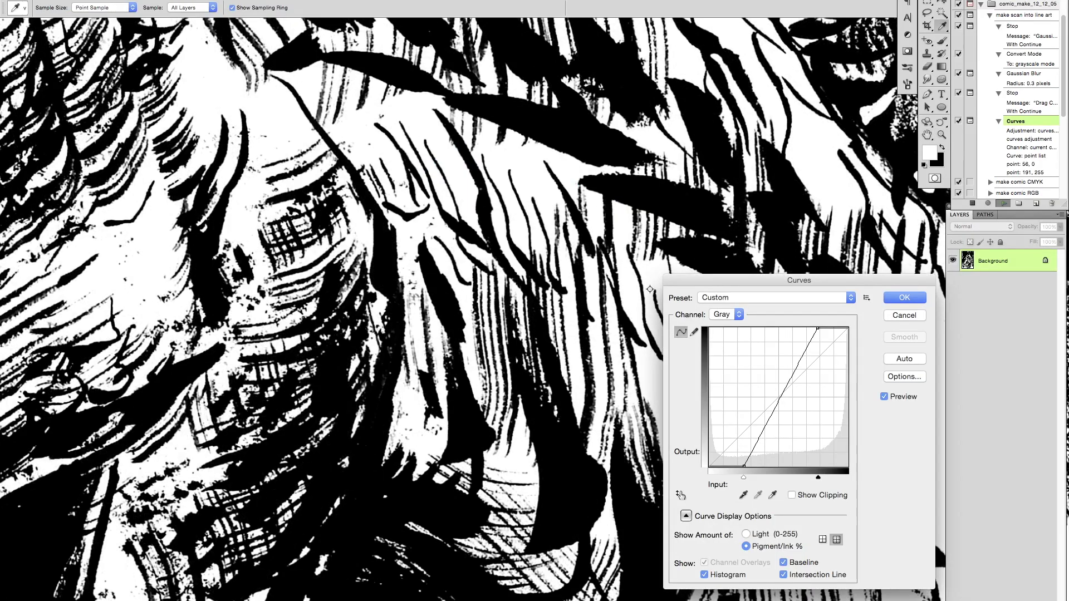
drag(744, 465, 722, 469)
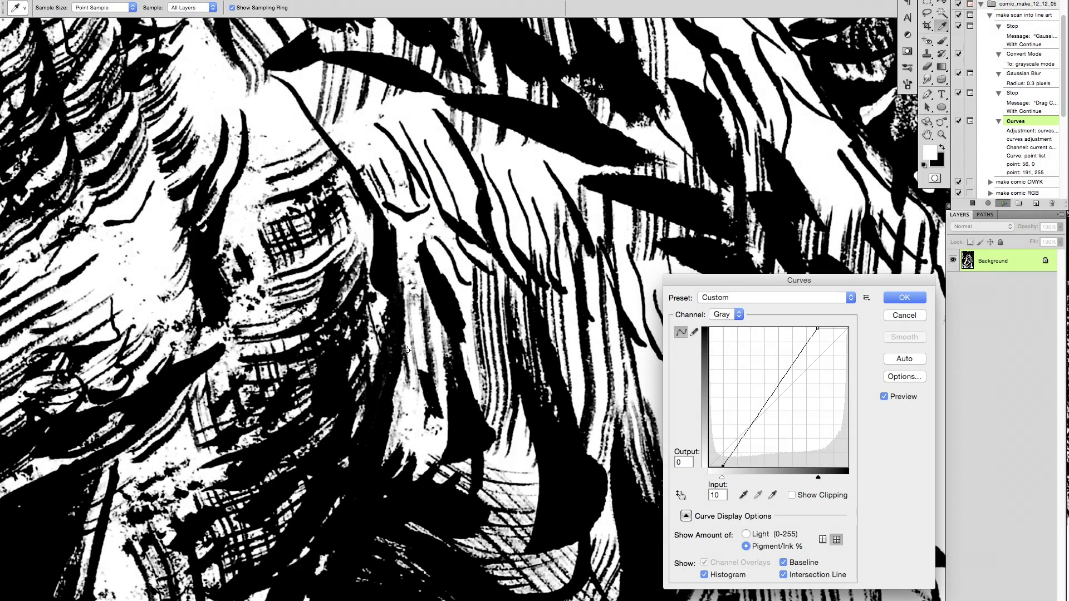
drag(817, 324, 793, 328)
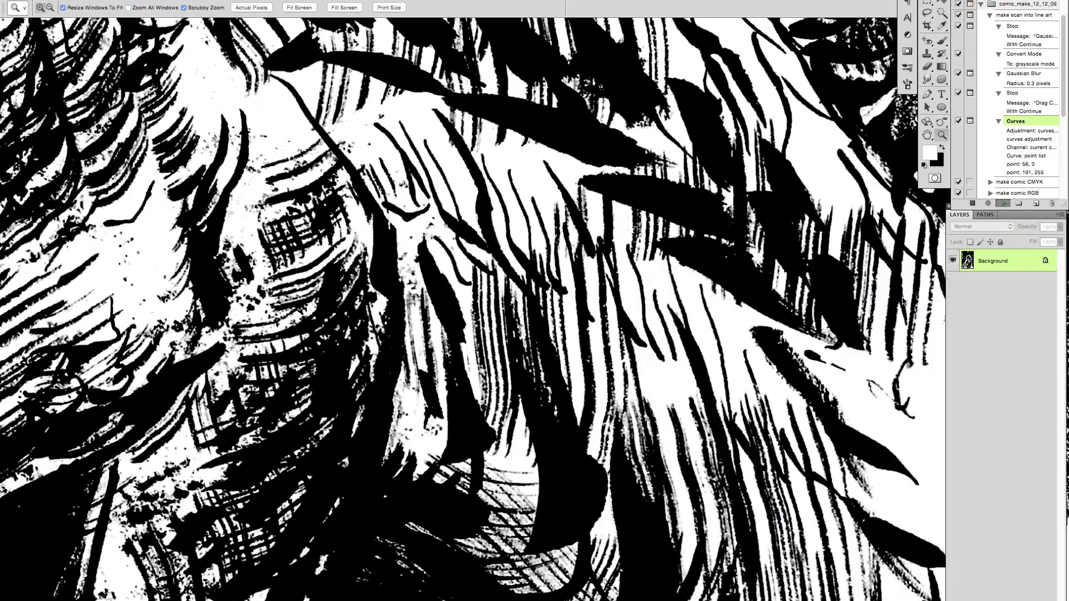
click(904, 298)
key(z)
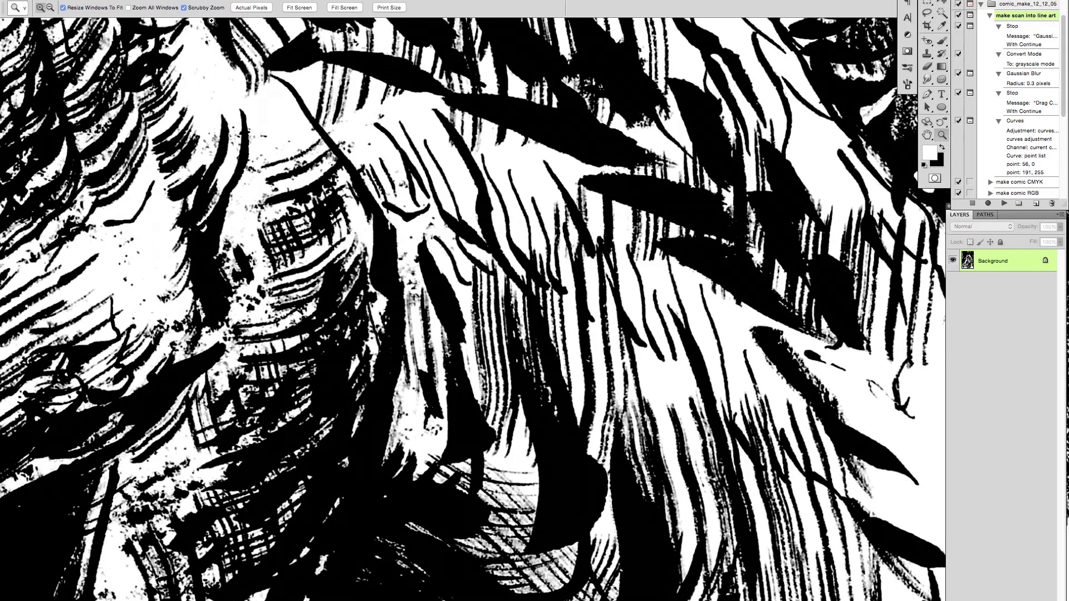
Step: Apply a Threshold adjustment at level 112 to turn the line art into pure black and white
click(139, 0)
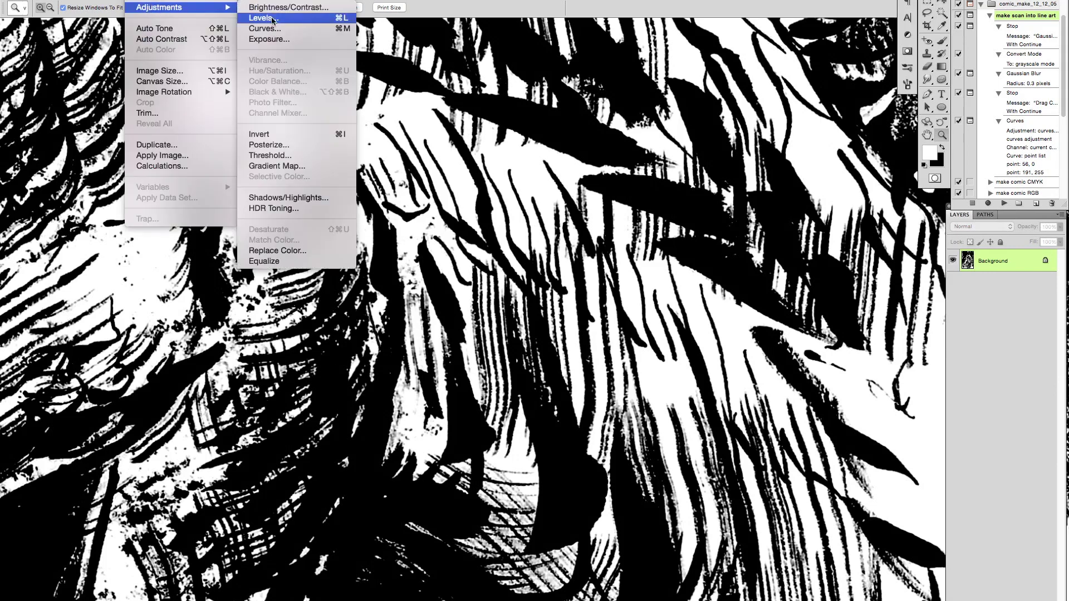
mouse_move(178, 10)
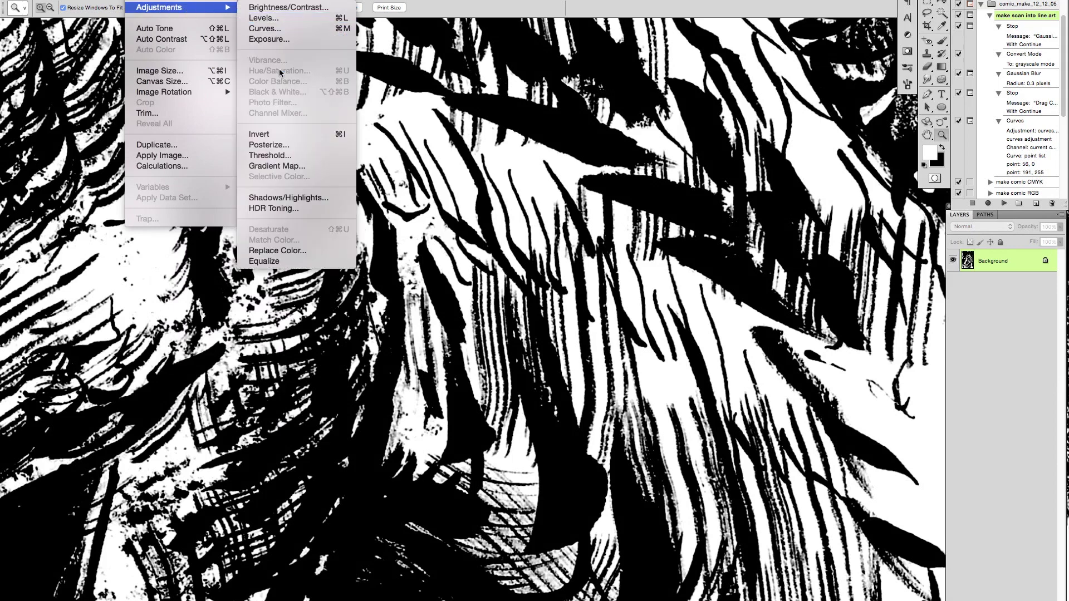
click(277, 156)
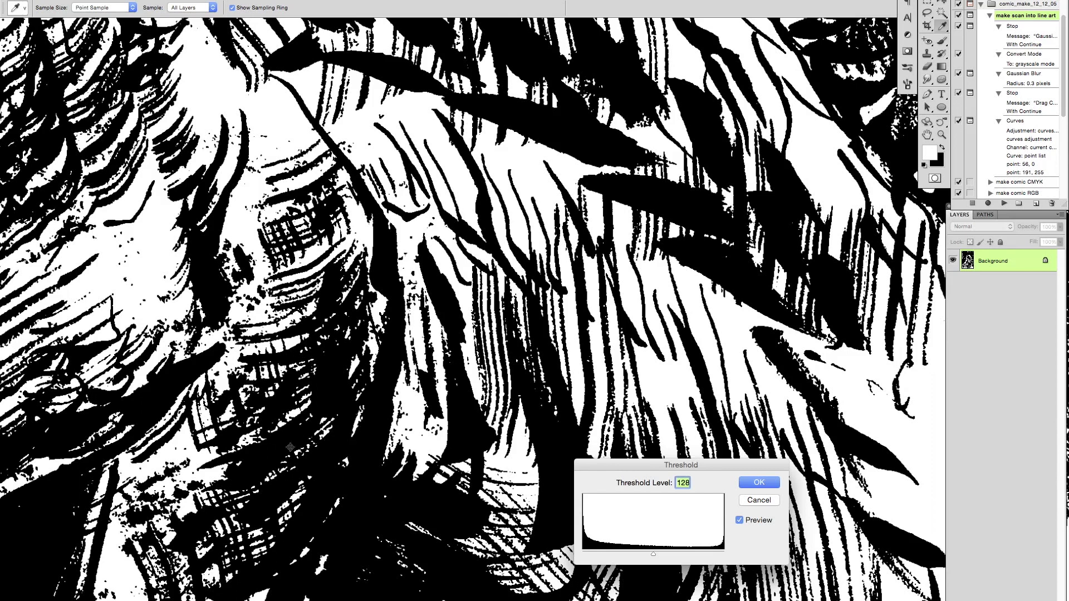
mouse_move(647, 554)
mouse_down()
mouse_move(593, 556)
mouse_move(720, 555)
mouse_move(652, 555)
mouse_up()
drag(650, 558, 647, 558)
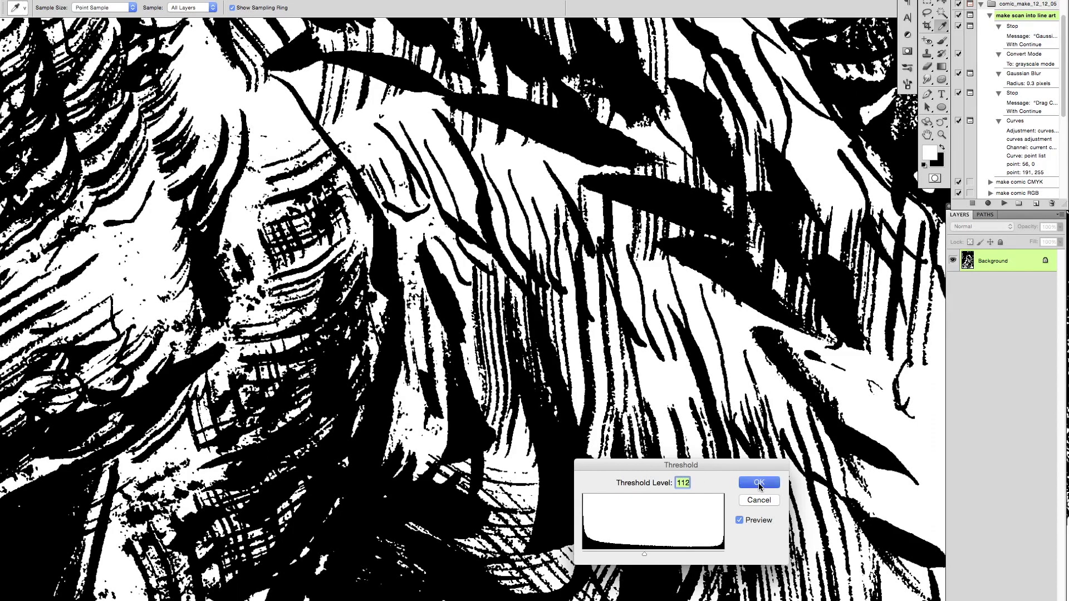
click(758, 482)
key(z)
key(super+0)
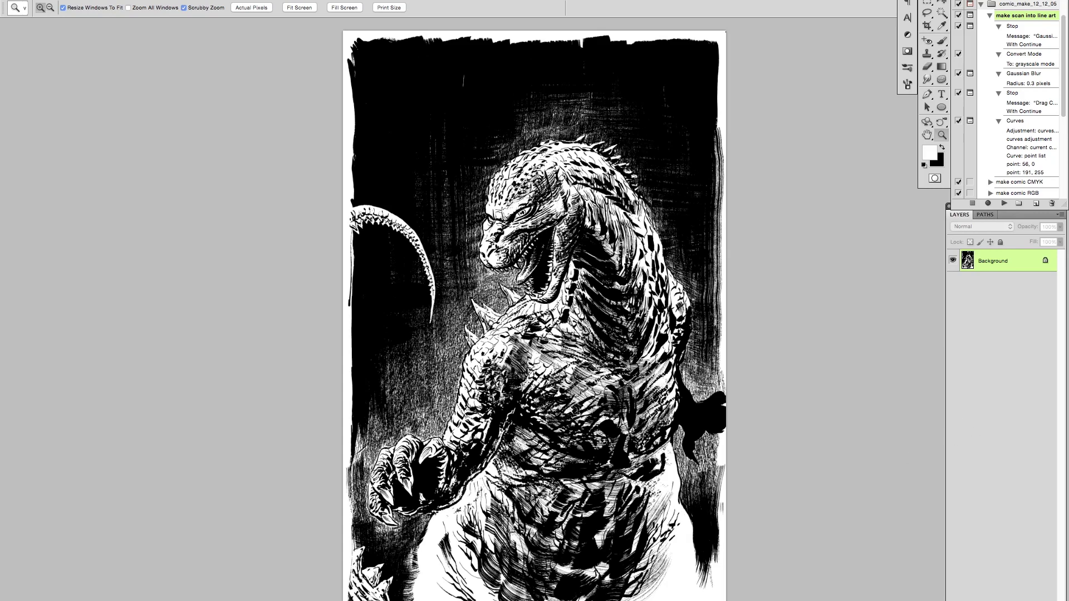
Step: Check the color mode of the finished line art
click(140, 0)
mouse_move(184, 0)
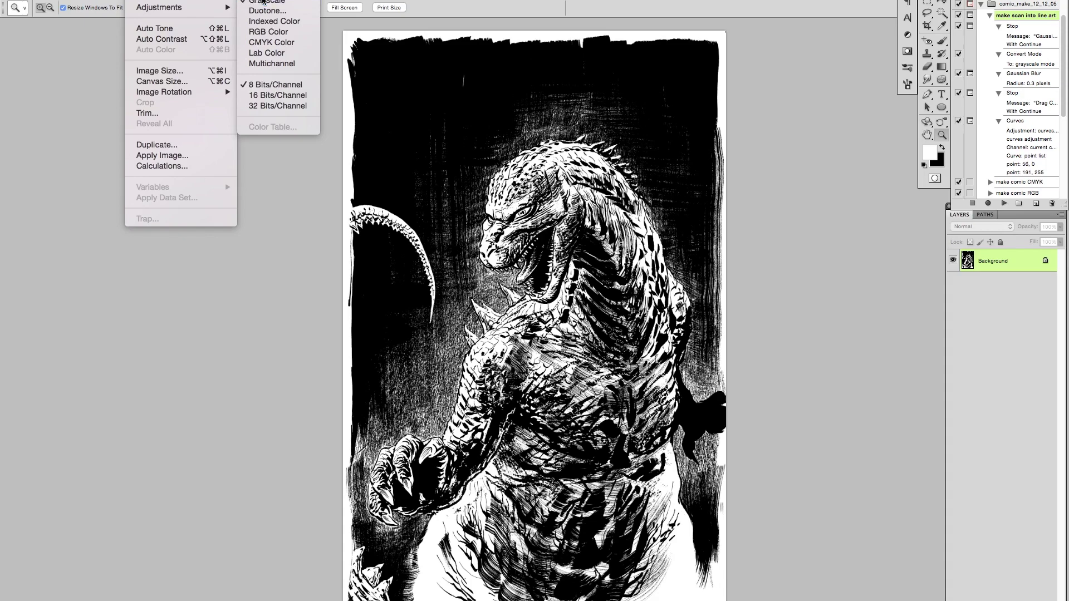
click(264, 2)
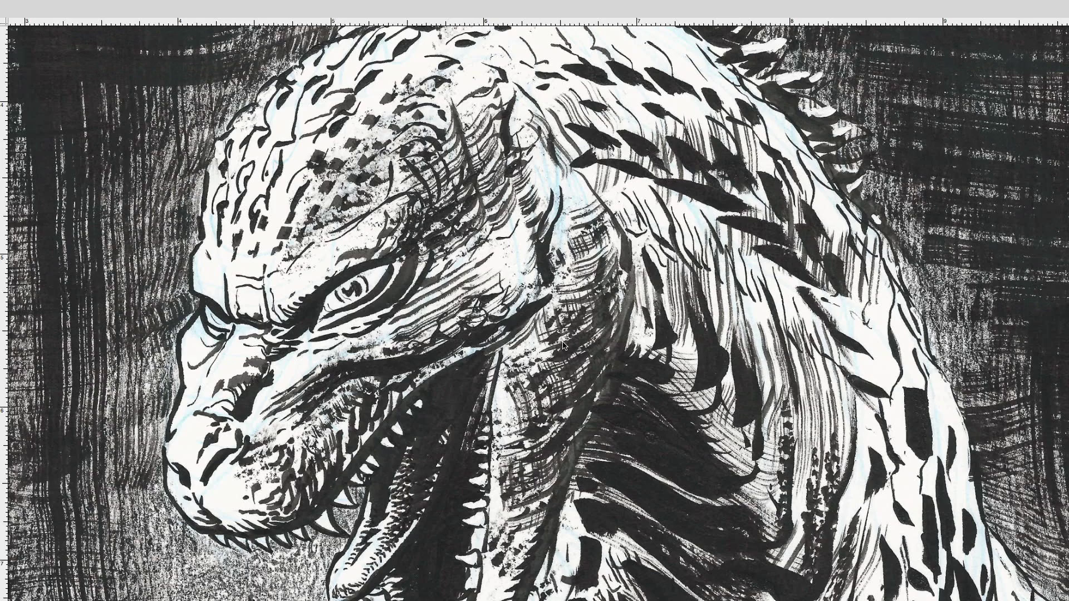
Step: Bring back the hidden panels and show the layers of the original color scan
key(Tab)
key(super+0)
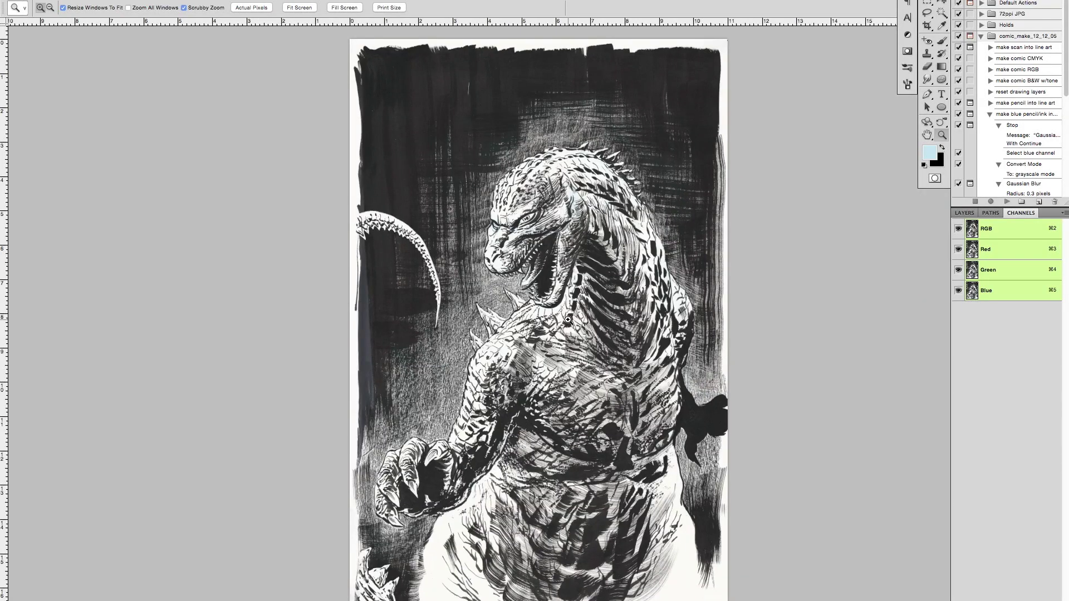
click(964, 212)
drag(565, 217, 543, 279)
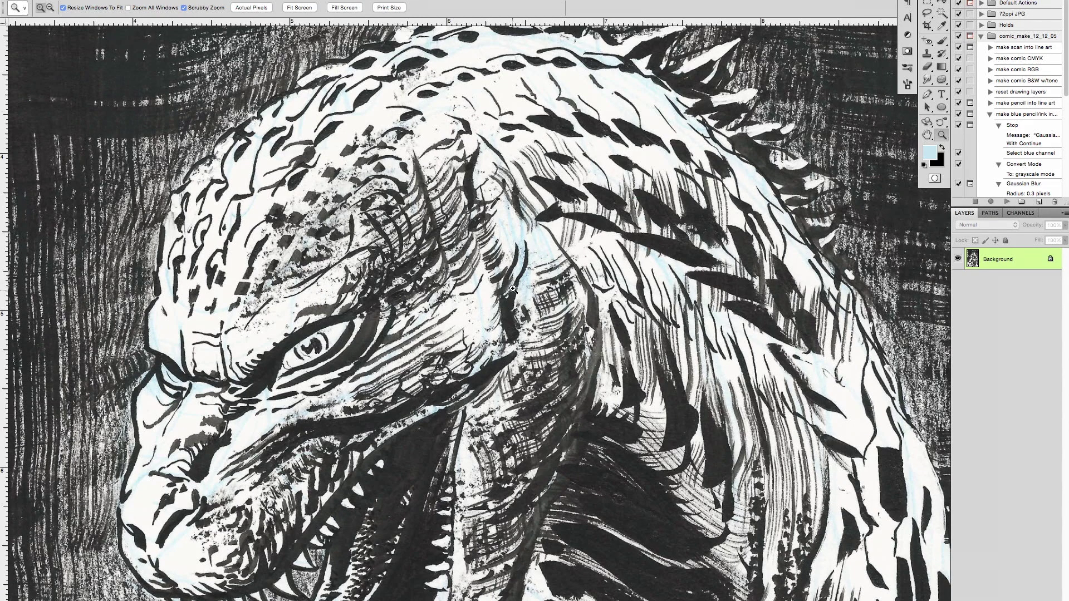
drag(536, 267, 508, 312)
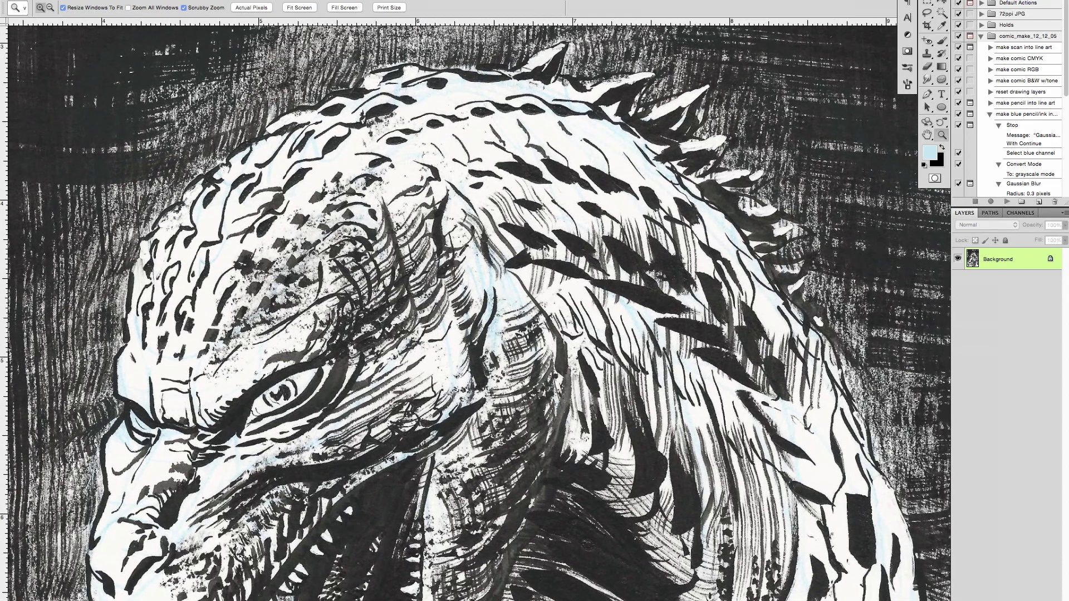
Step: Select the light blue pencil lines across the scan with Color Range at a fuzziness of 50
click(142, 0)
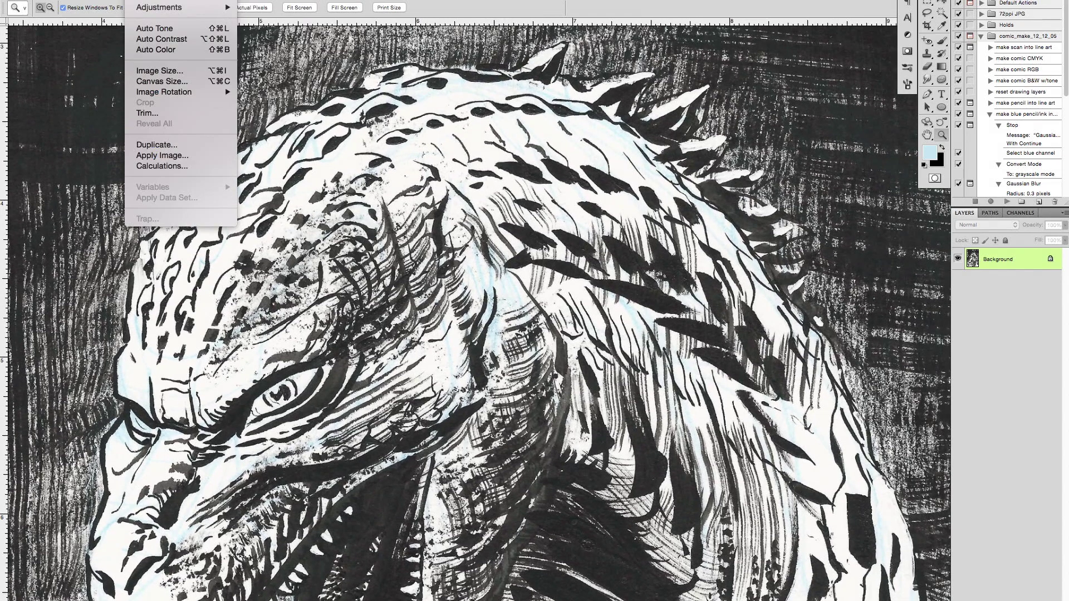
key(Escape)
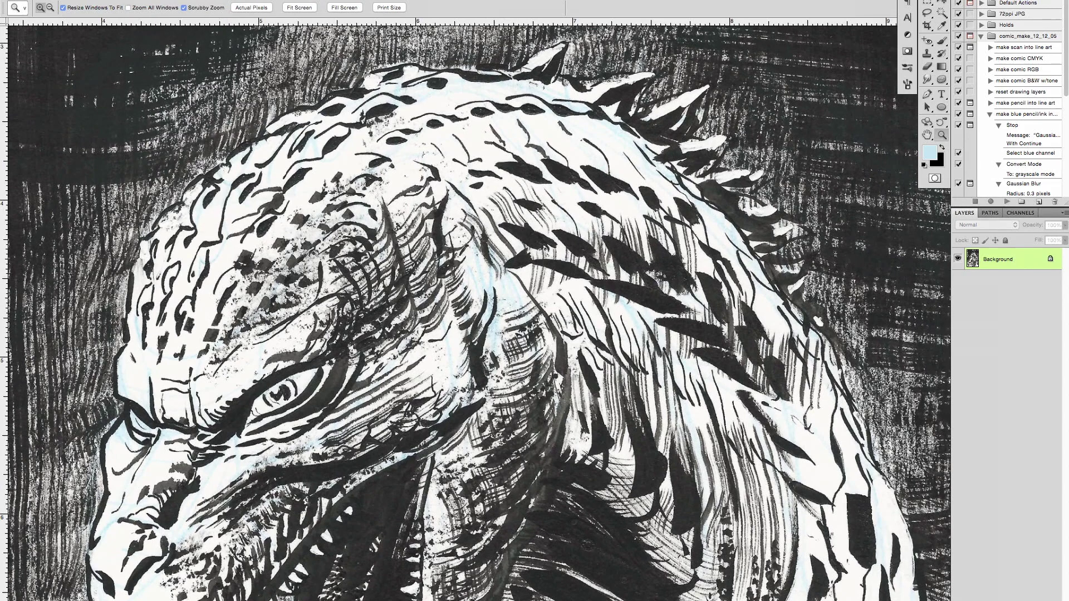
click(231, 0)
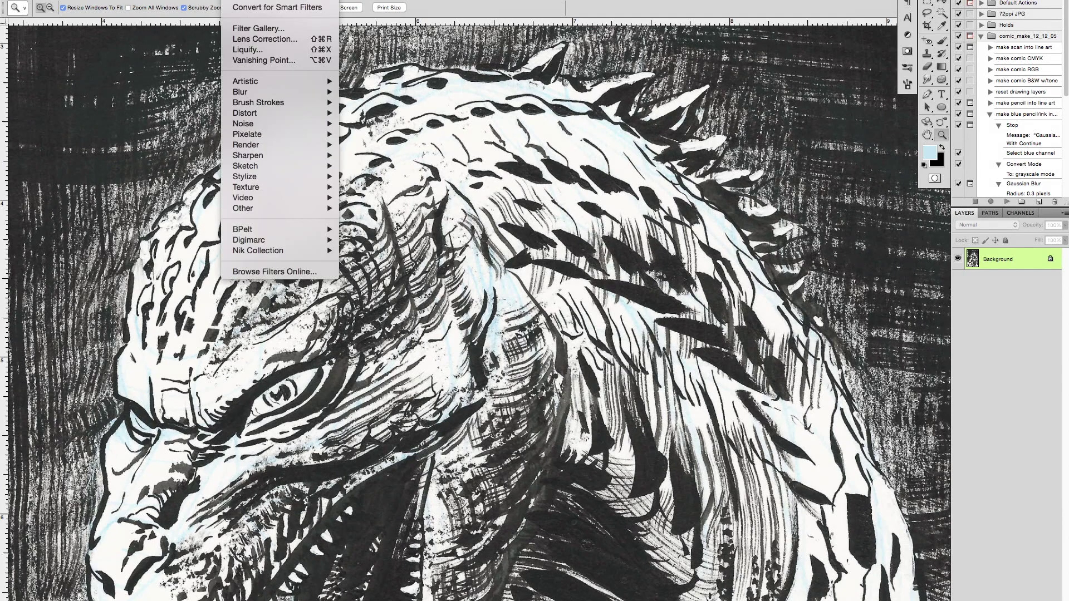
mouse_move(200, 0)
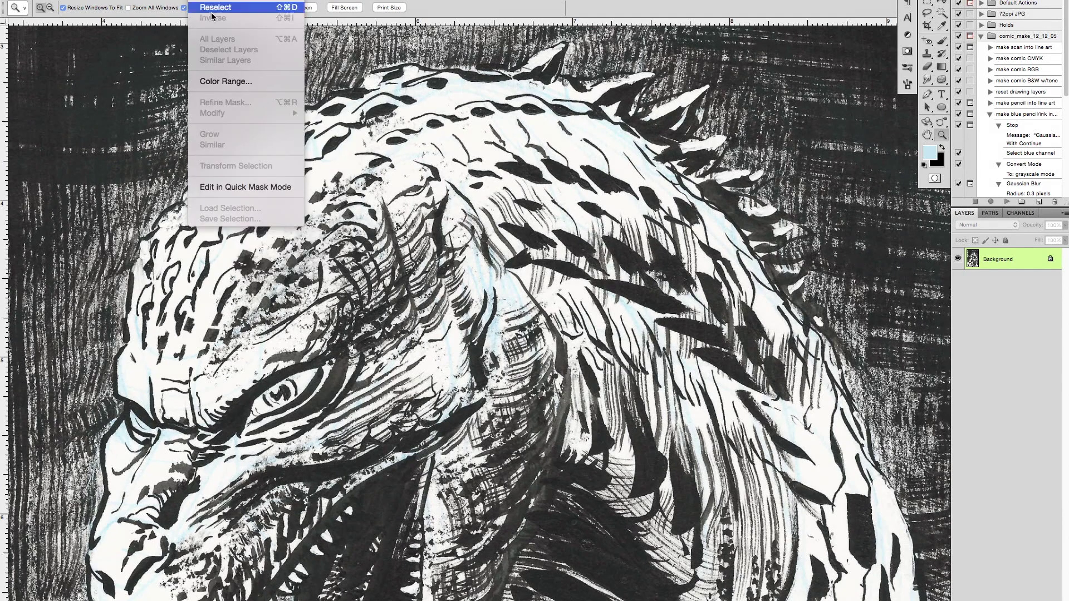
click(225, 81)
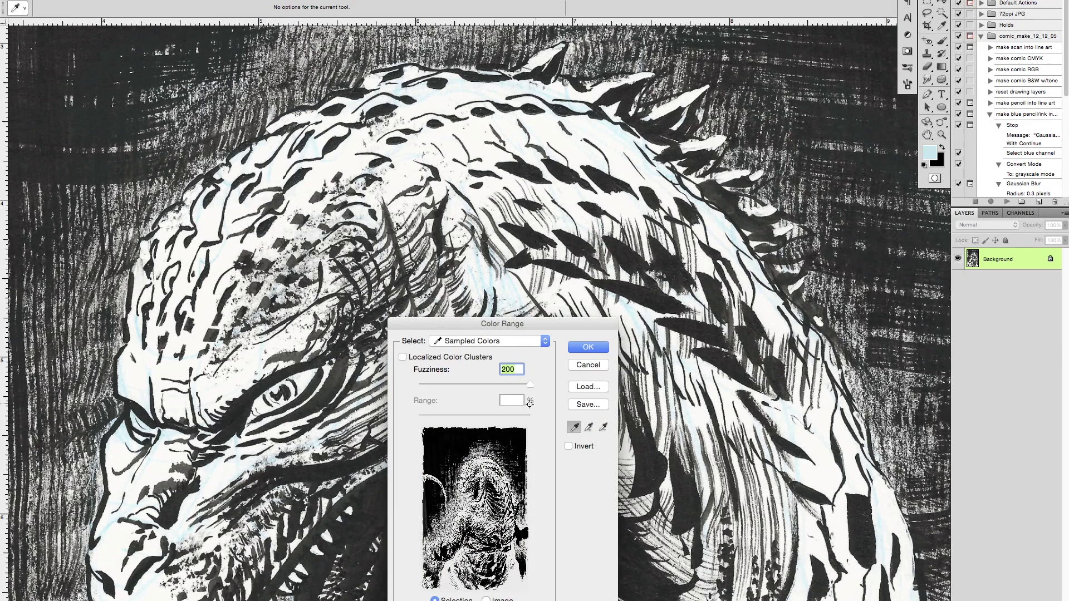
drag(529, 384, 446, 383)
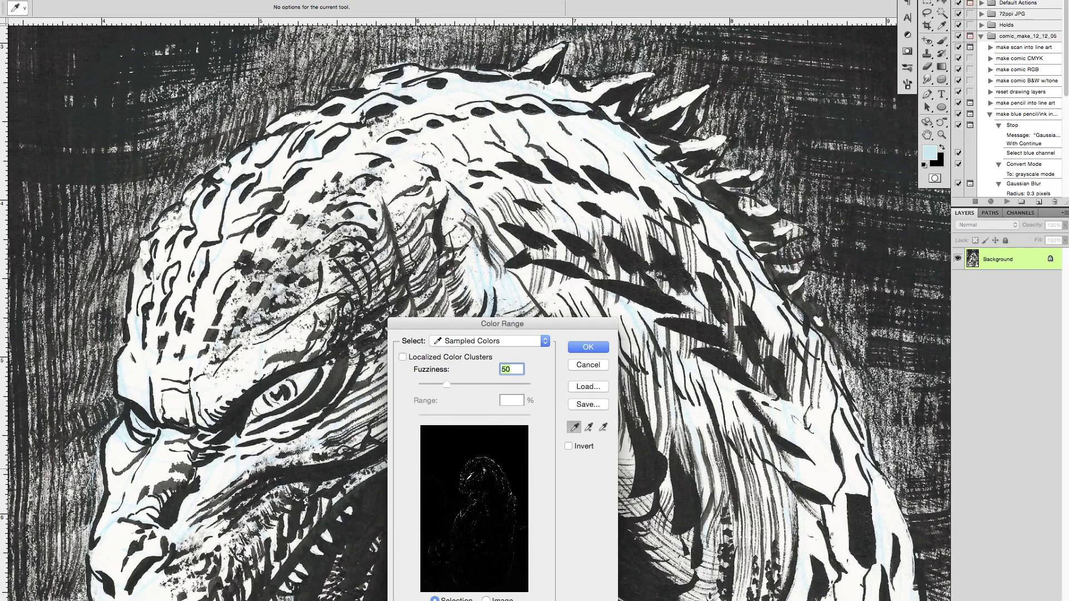
click(586, 347)
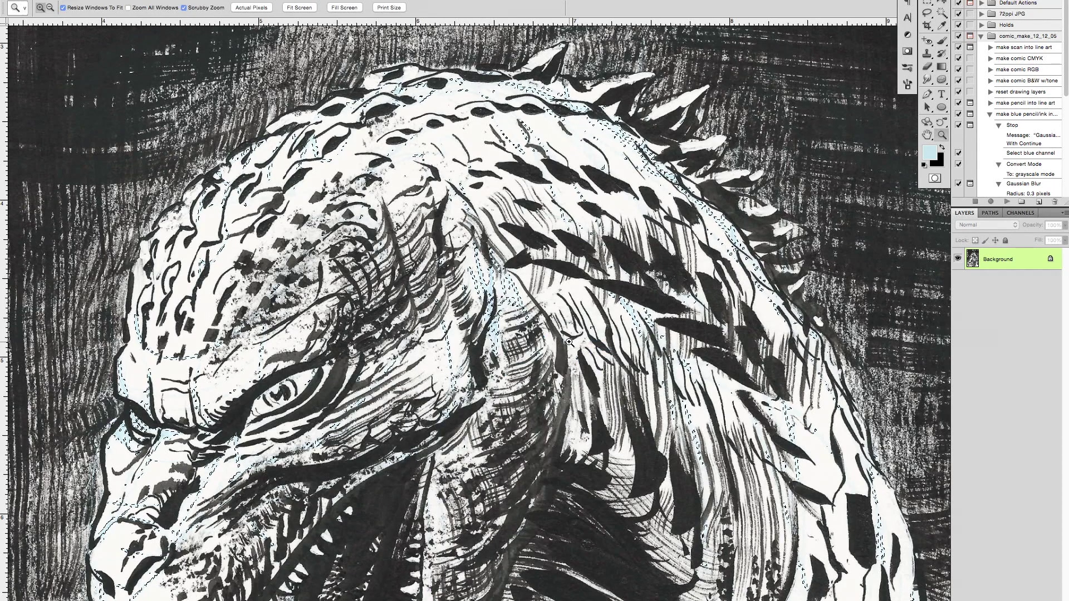
Step: Reset the colors with white as foreground, fill the selected blue pencil areas with white and deselect
click(569, 341)
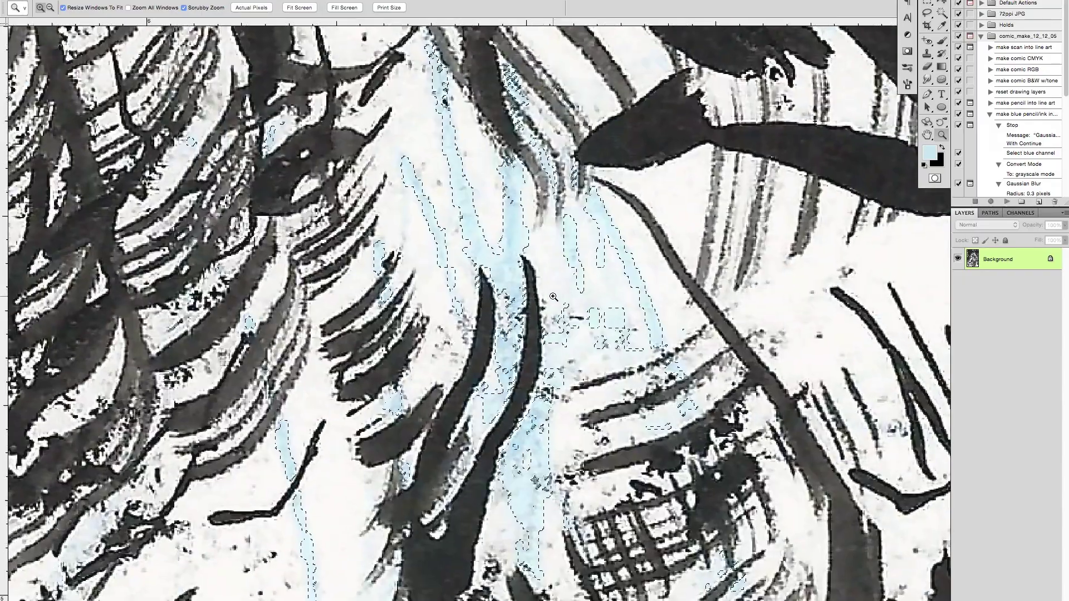
alt+click(553, 297)
alt+click(534, 355)
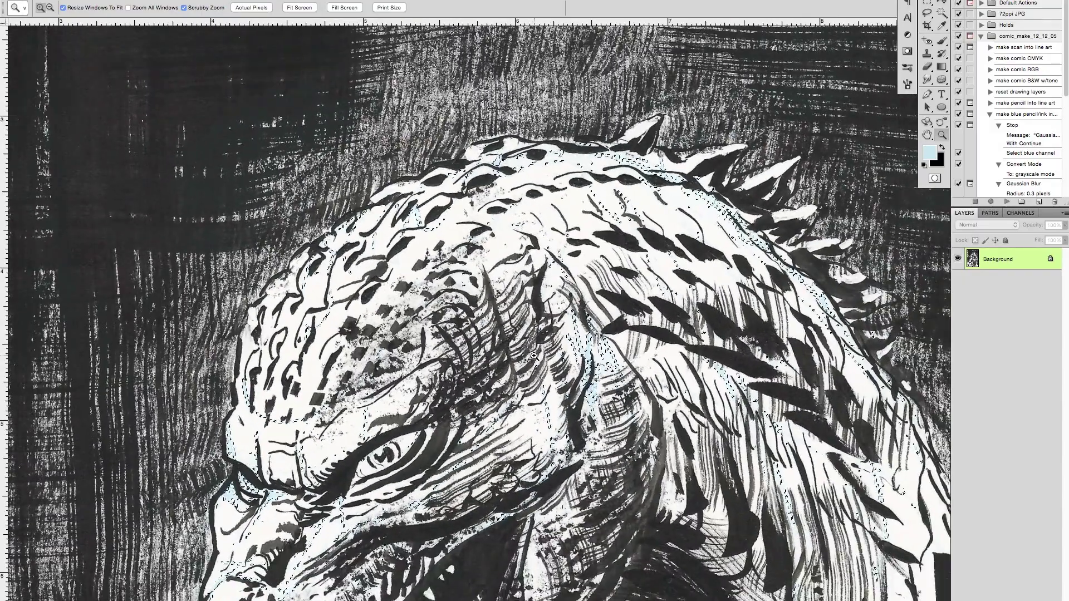
key(d)
key(x)
click(581, 425)
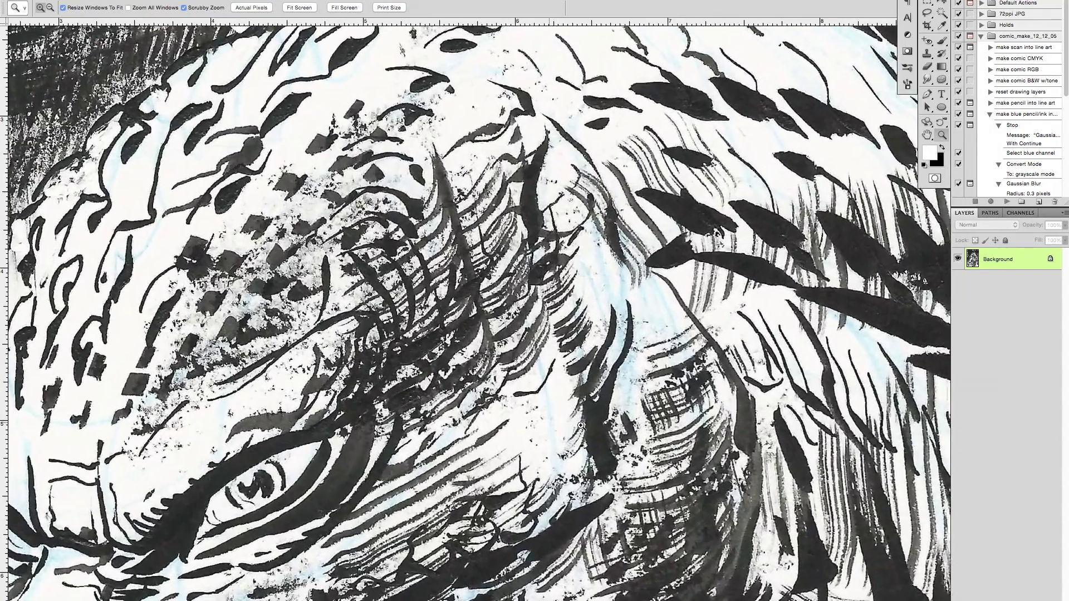
key(ctrl+d)
Step: Select the leftover pale blue tint with Color Range, sampling it between the ink strokes beside the creature's jaw at a fuzziness of 45
mouse_move(630, 359)
mouse_down()
mouse_move(687, 370)
mouse_move(658, 381)
mouse_move(668, 386)
mouse_move(614, 360)
mouse_up()
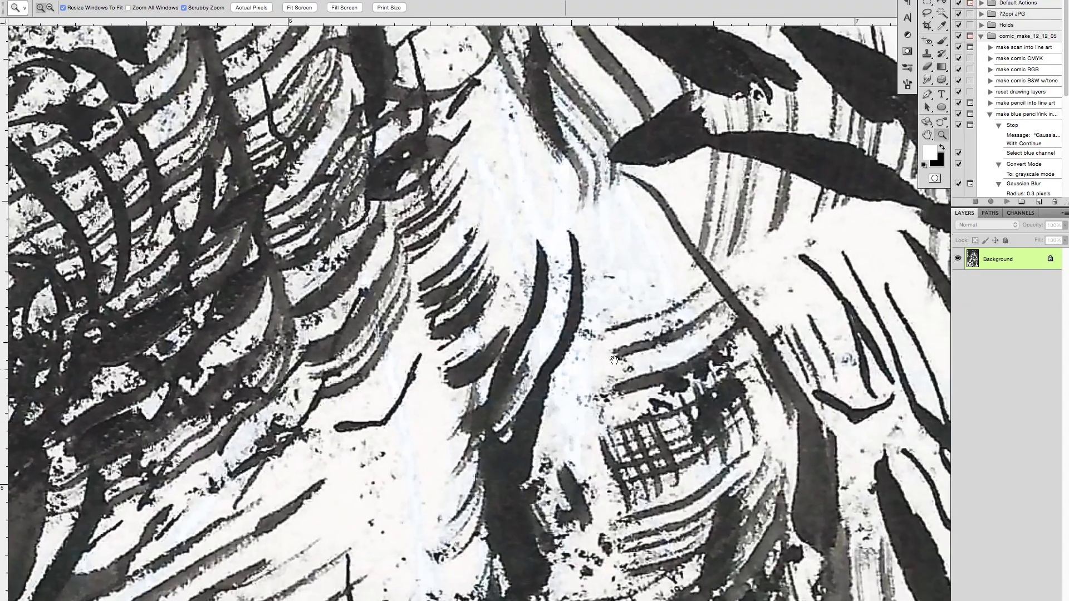
click(203, 0)
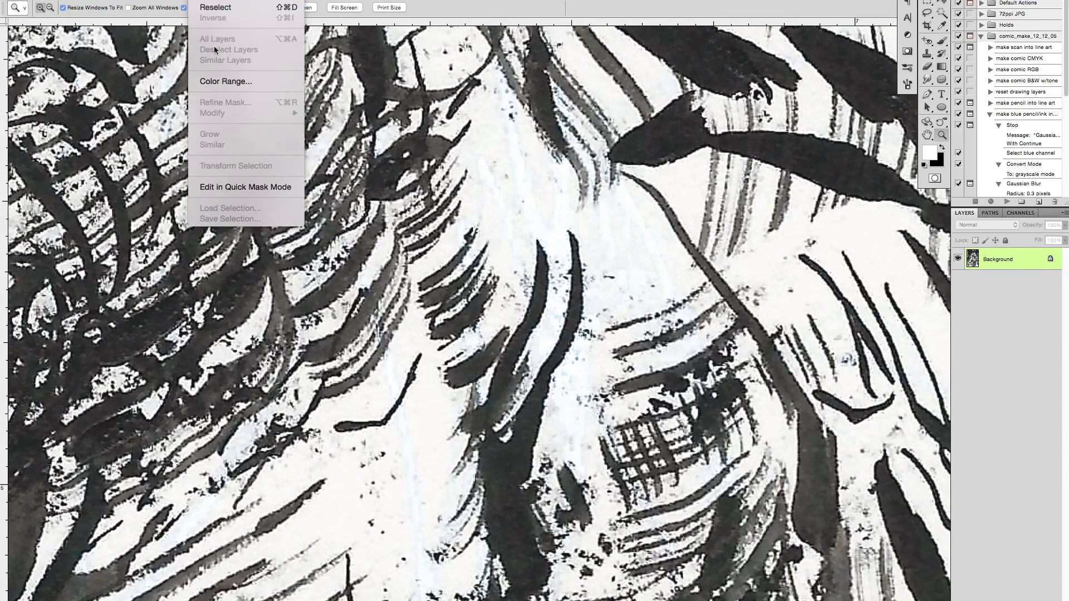
click(223, 81)
drag(491, 322, 740, 327)
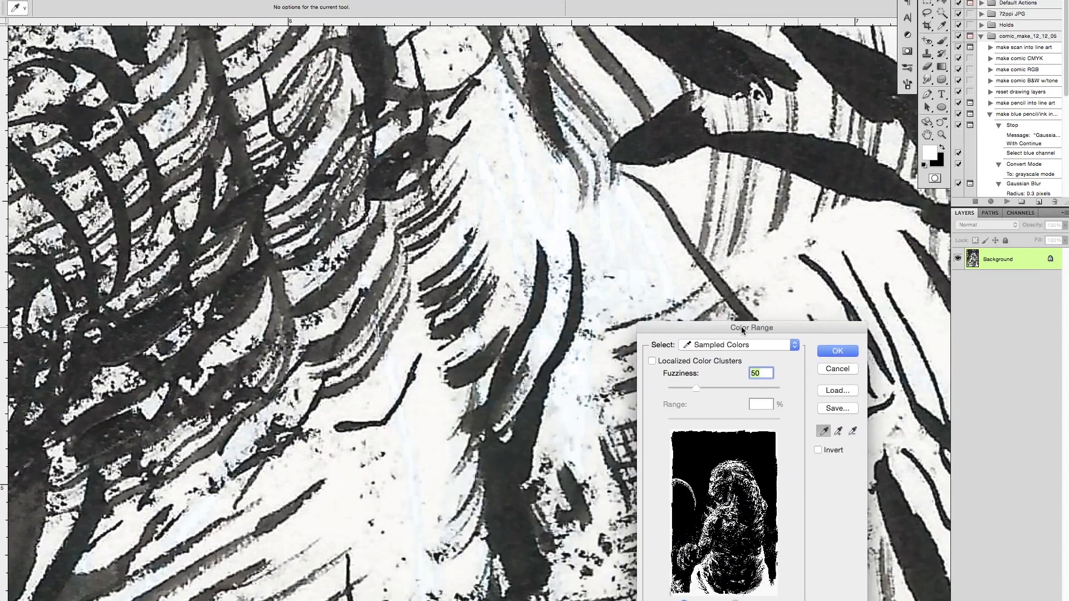
click(556, 318)
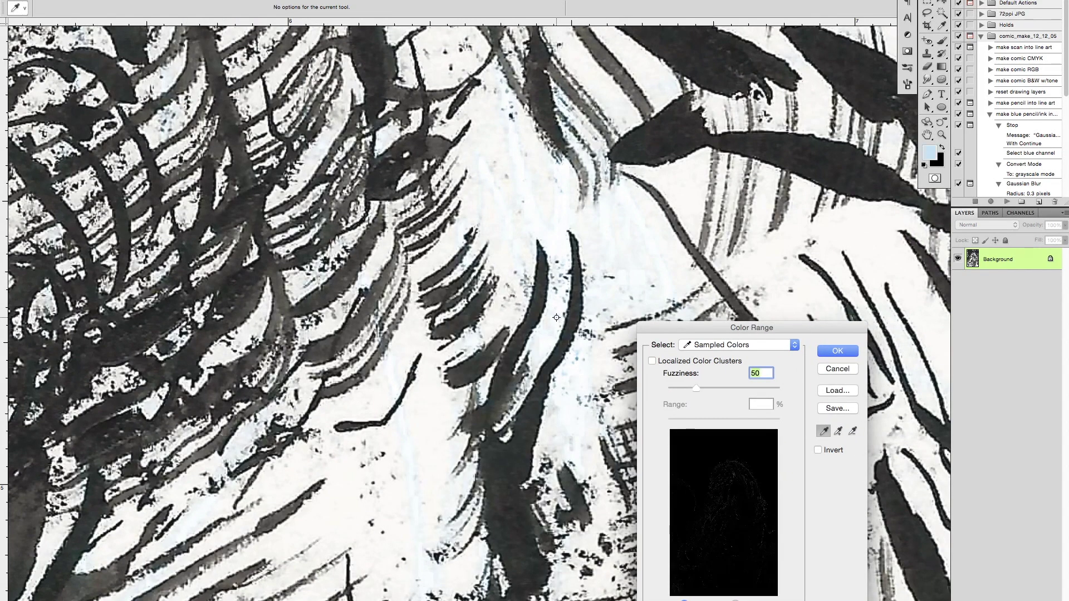
click(578, 352)
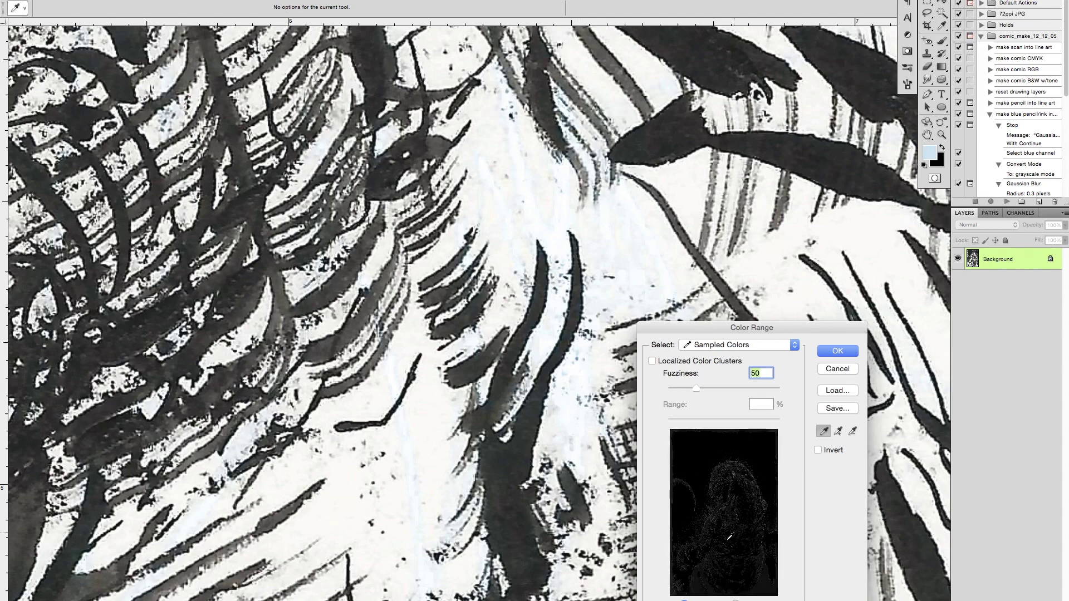
drag(694, 388, 693, 388)
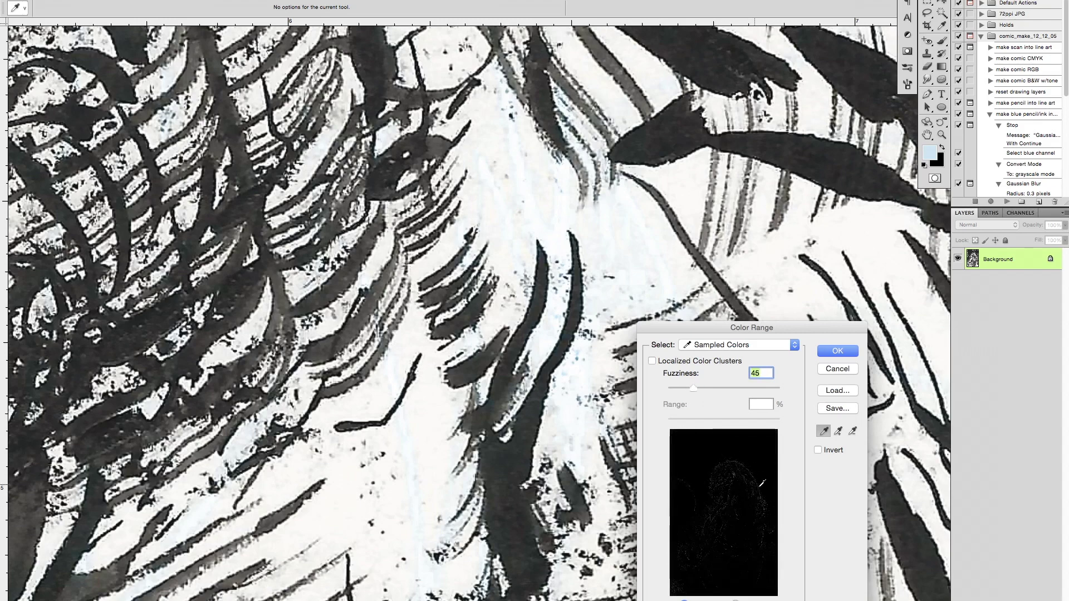
click(819, 352)
key(z)
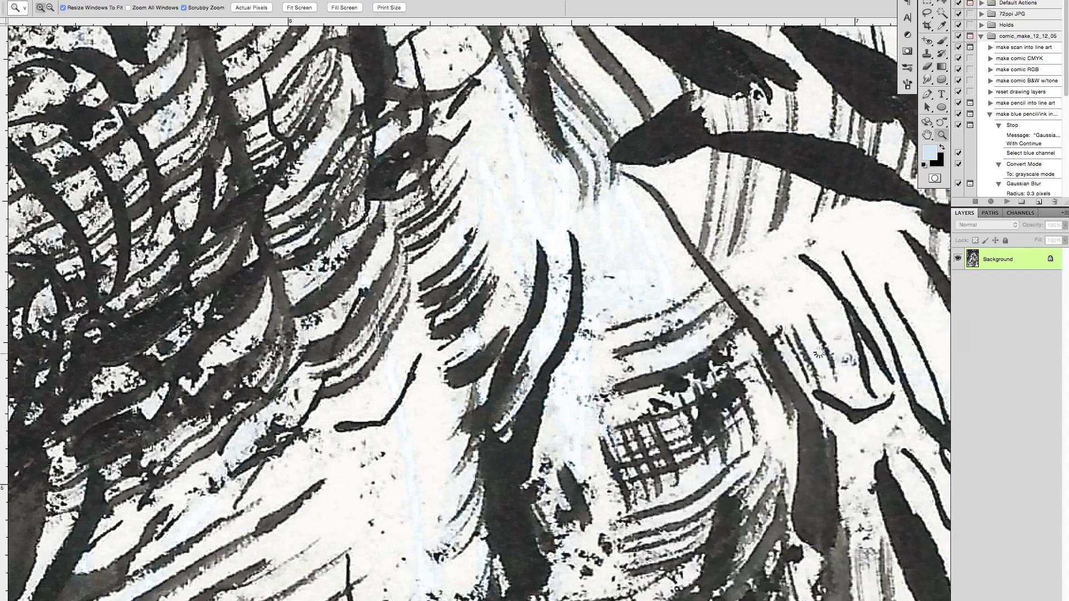
drag(617, 376, 633, 375)
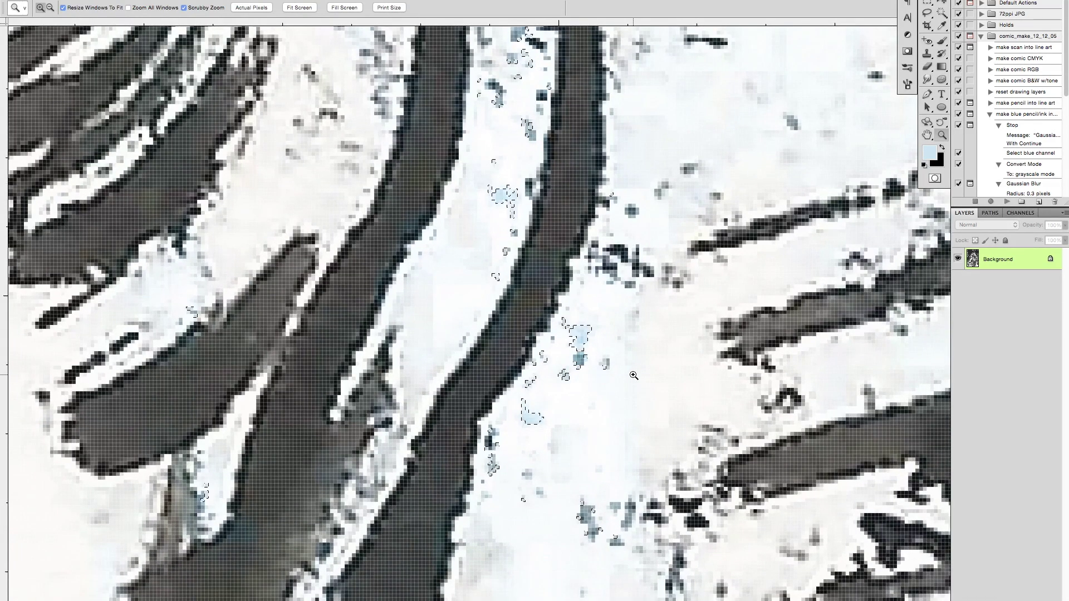
Step: Reset the colors to their defaults, clear the selected pale blue tint to white and deselect
key(d)
key(BackSpace)
key(super+d)
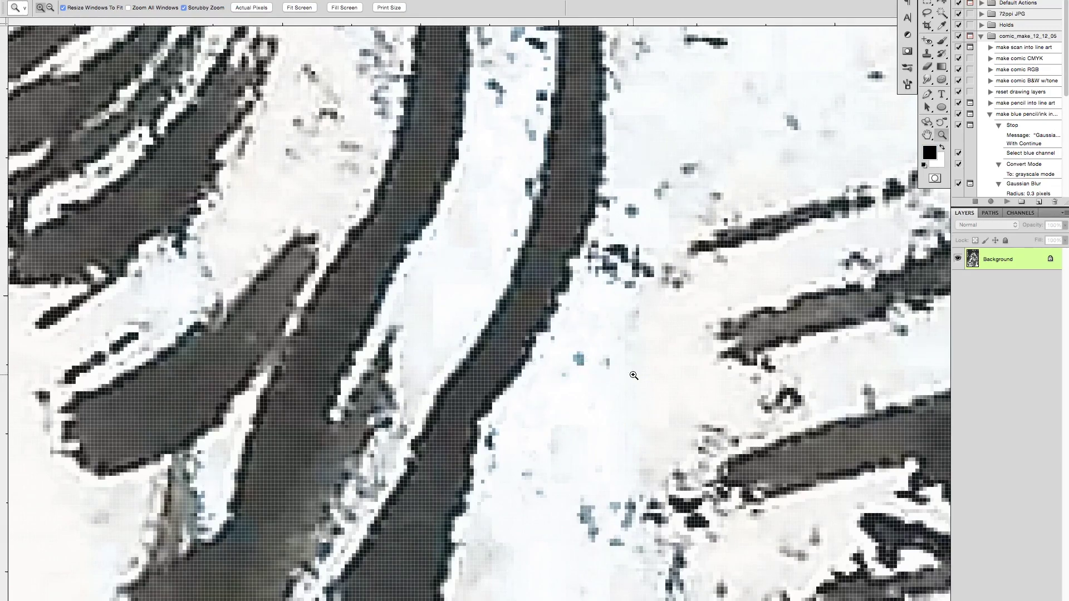
Step: Convert the cleaned RGB scan to grayscale, discarding its color information
mouse_move(633, 375)
mouse_down()
mouse_move(602, 456)
mouse_move(611, 444)
mouse_up()
drag(556, 251, 560, 402)
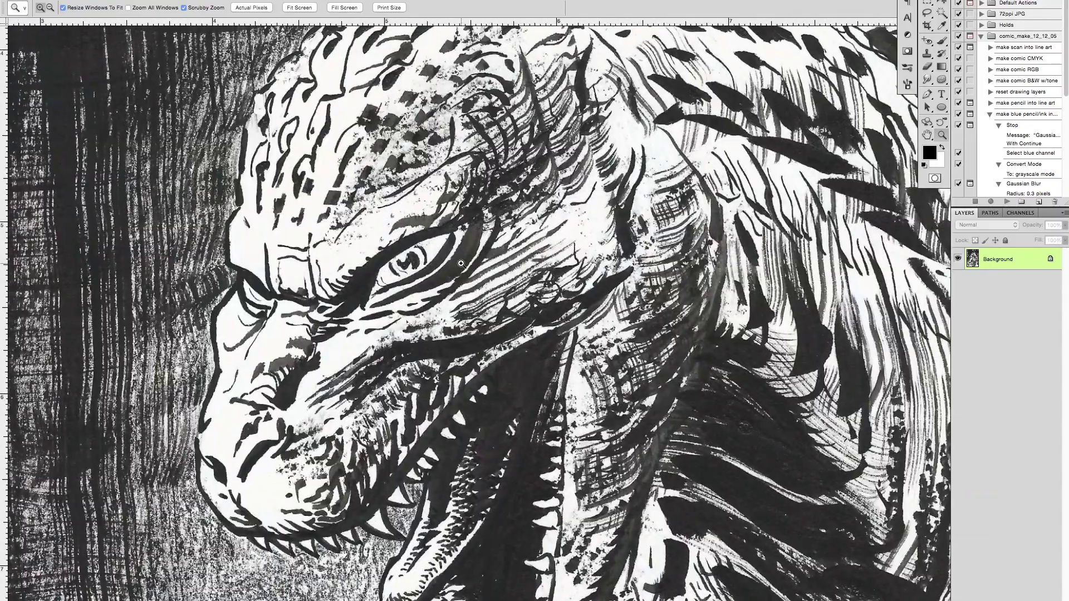
click(151, 1)
mouse_move(163, 10)
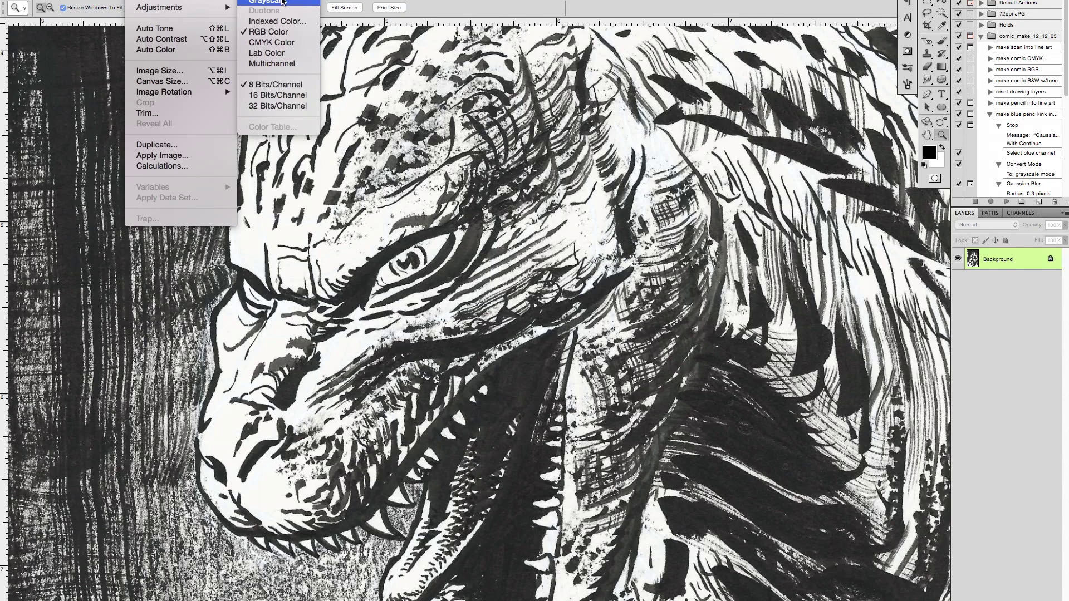
click(282, 1)
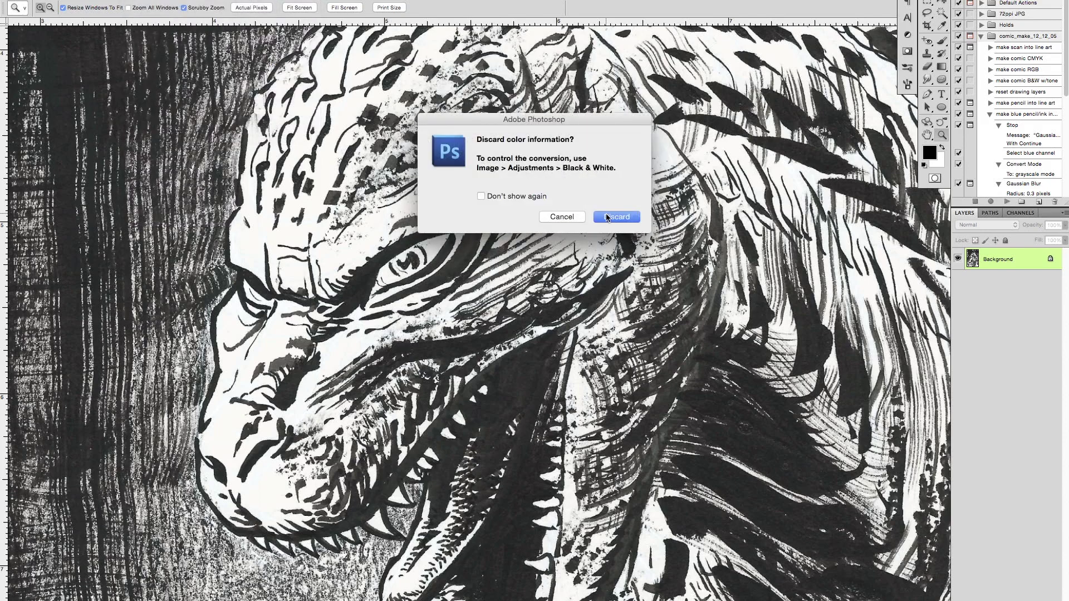
click(611, 218)
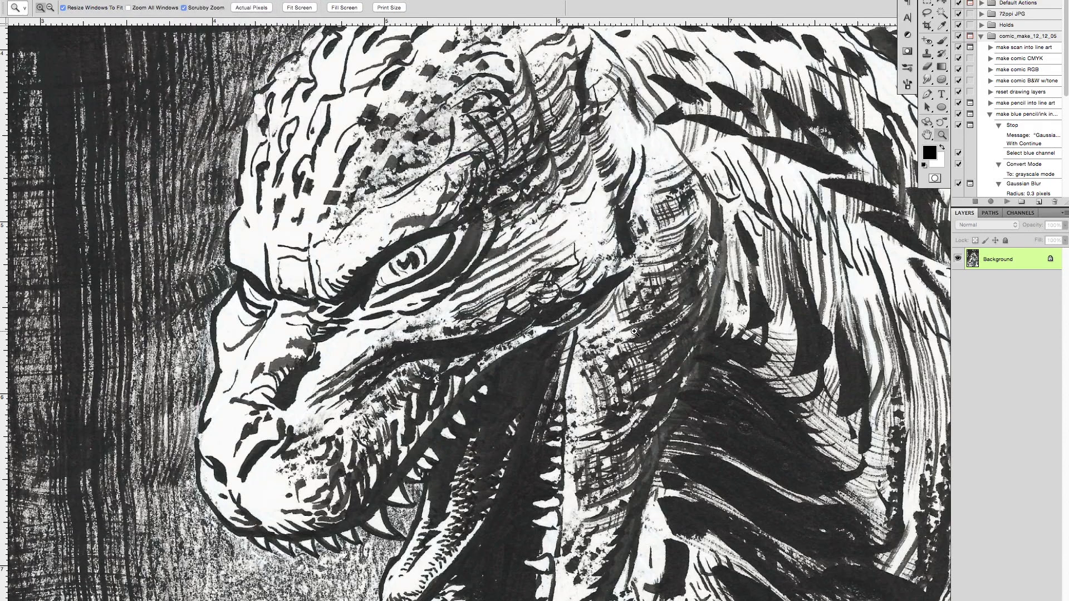
Step: Apply a Curves adjustment mapping input 4 to output 0 and input 87 to output 100, whitening the paper and blackening the ink
drag(448, 300, 528, 329)
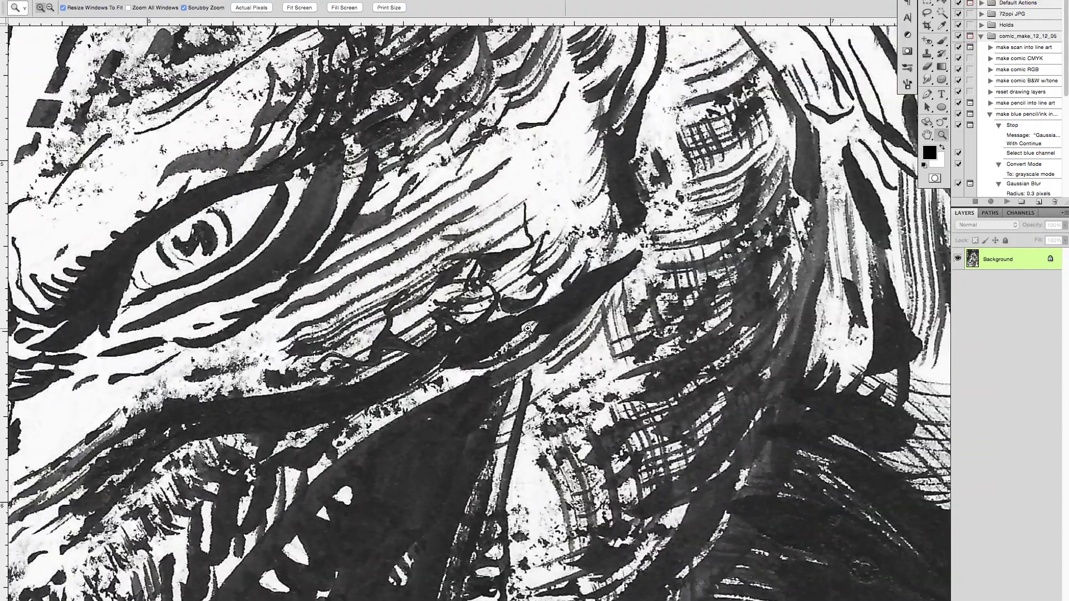
click(136, 1)
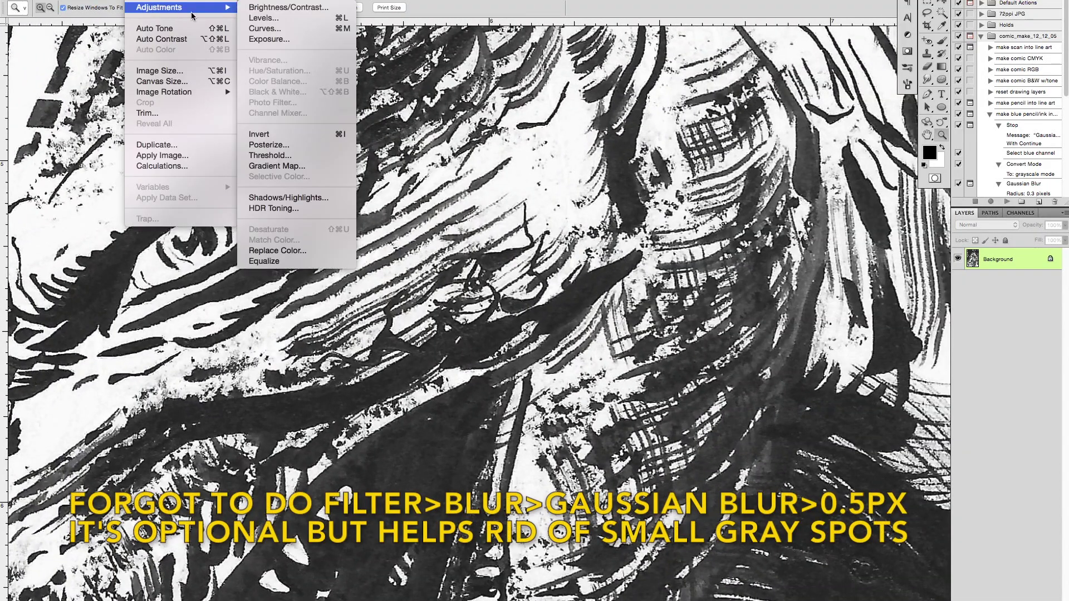
mouse_move(223, 8)
click(264, 29)
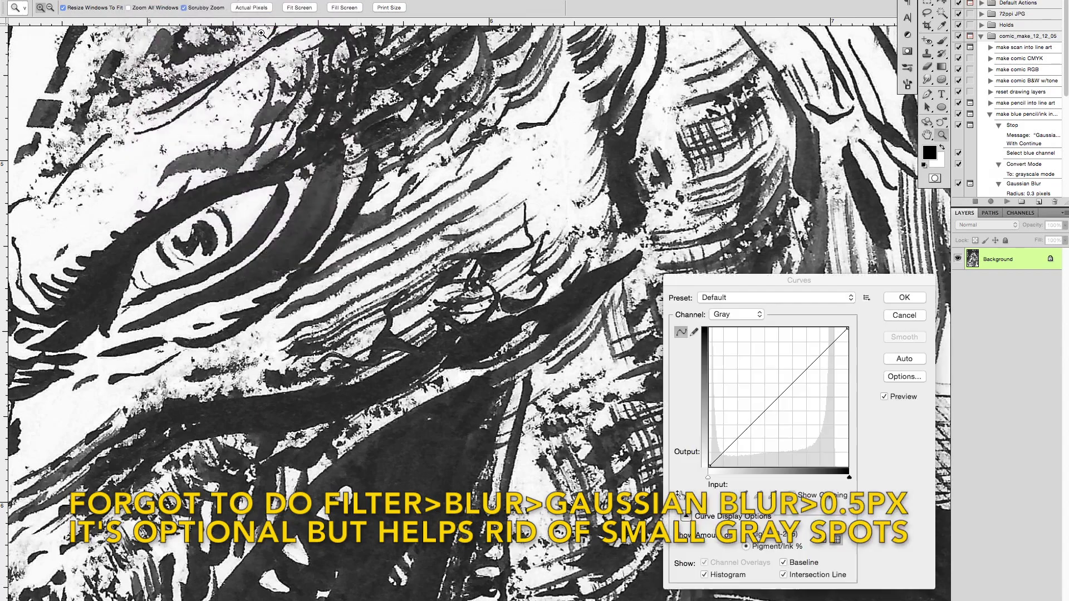
drag(785, 282, 660, 256)
click(566, 441)
drag(566, 442, 571, 442)
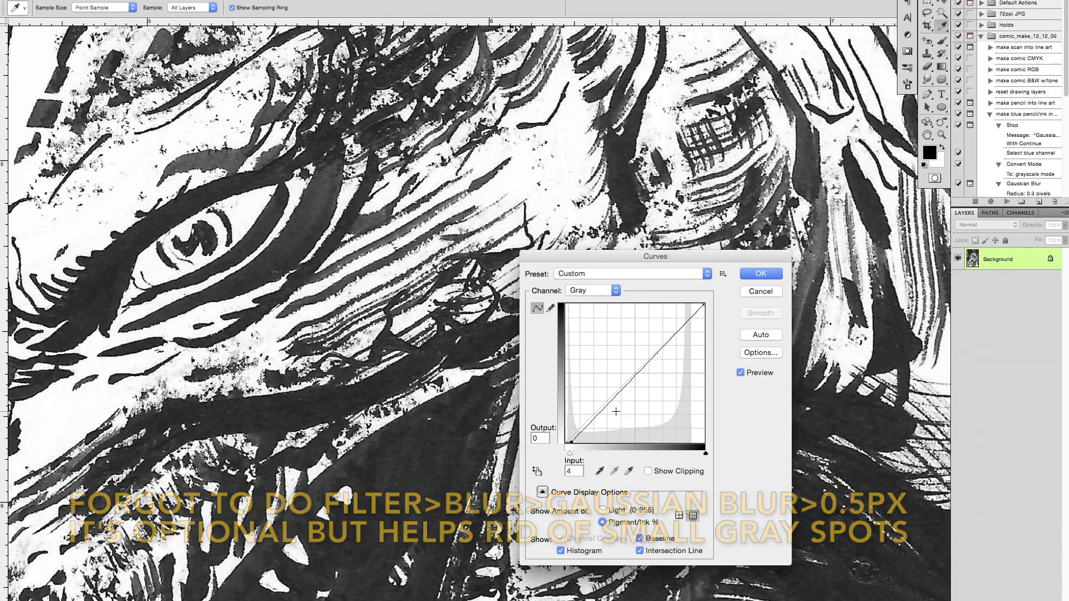
drag(703, 307, 685, 304)
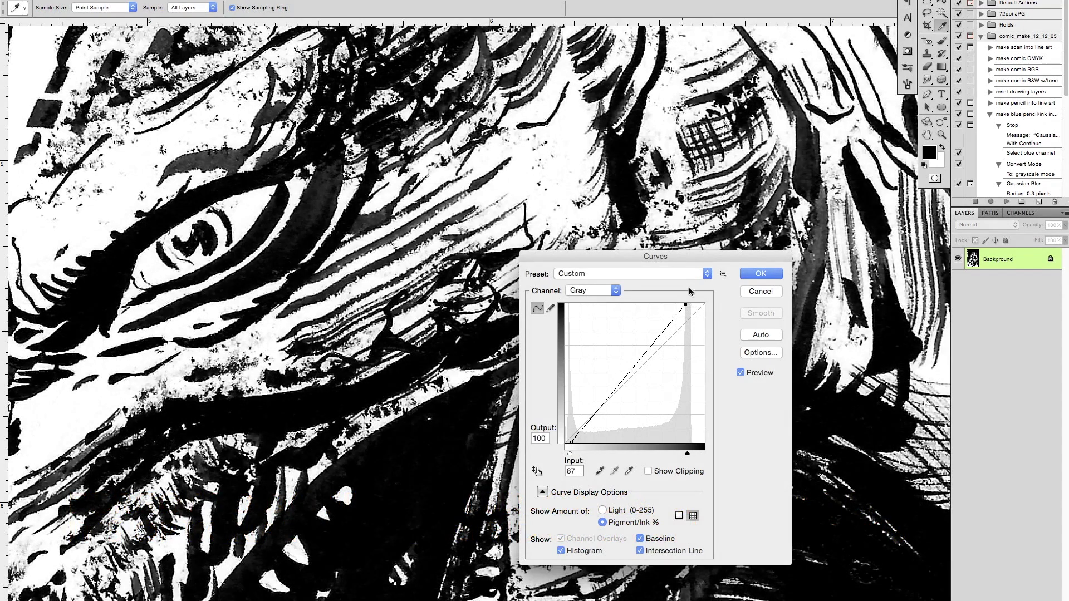
drag(655, 257, 721, 261)
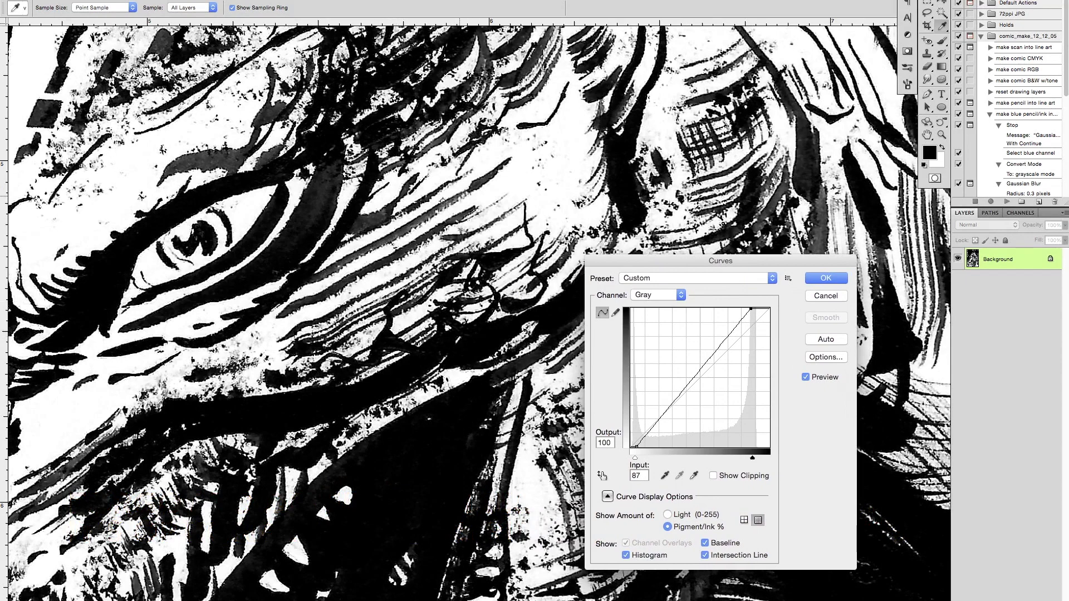
click(825, 279)
key(z)
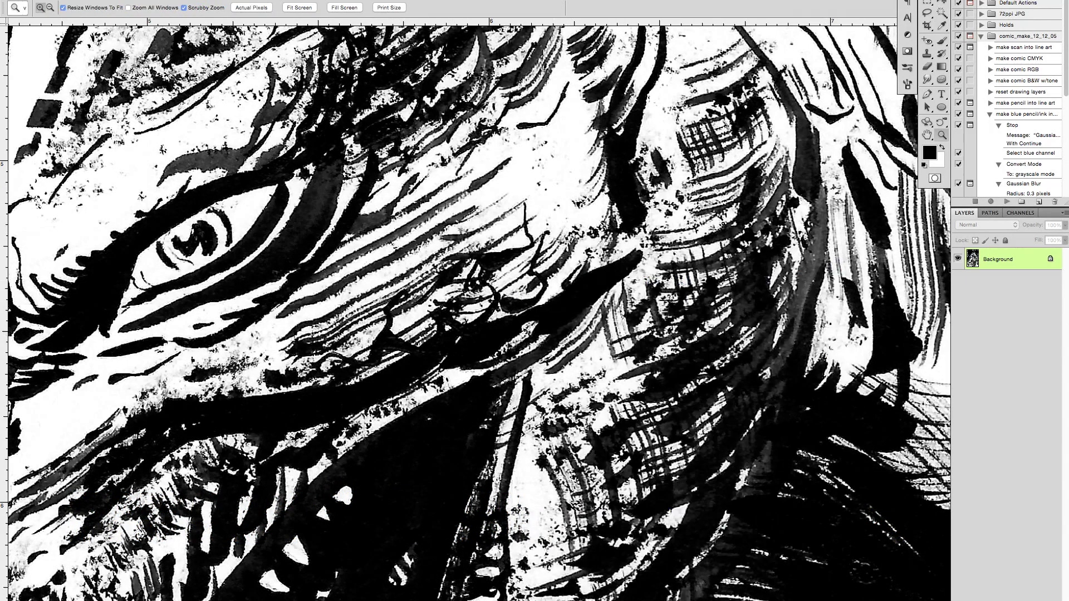
Step: Apply a second Curves adjustment mapping input 90 to output 100 to darken the remaining gray ink
click(129, 1)
mouse_move(167, 7)
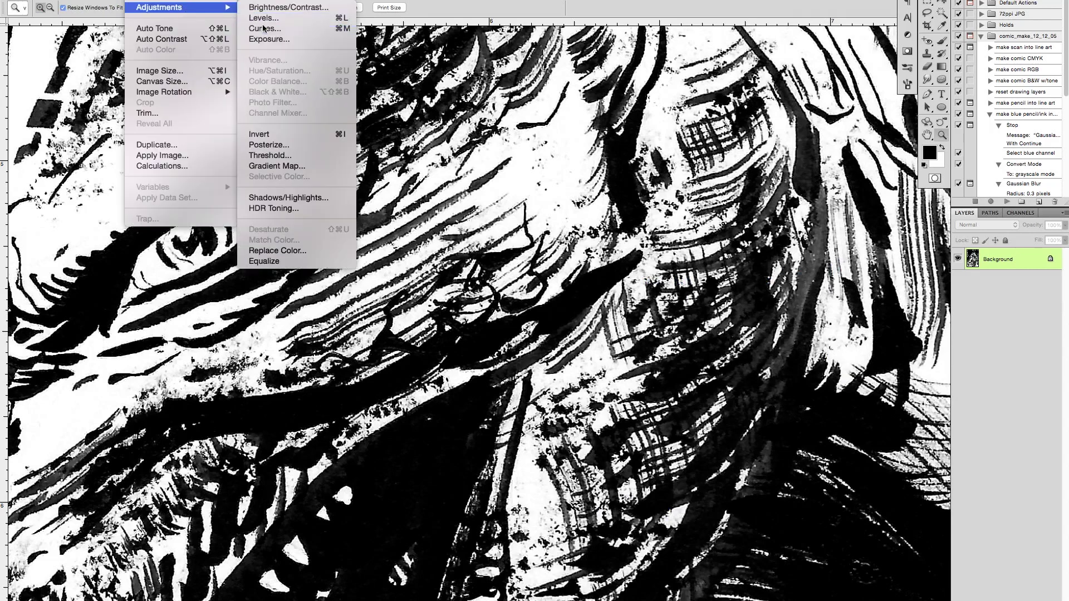
click(262, 28)
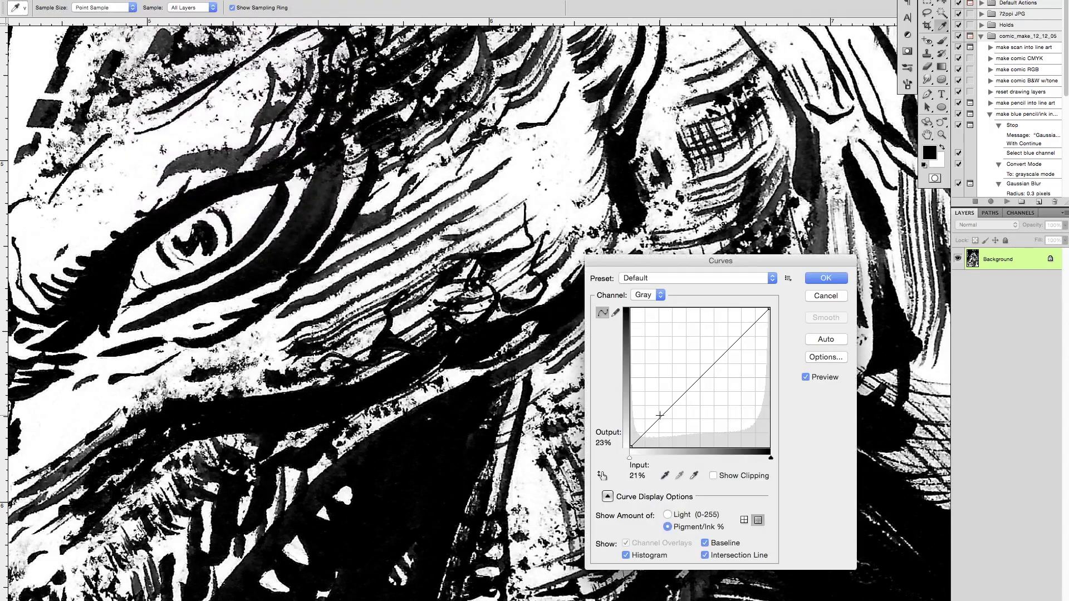
drag(769, 309, 761, 310)
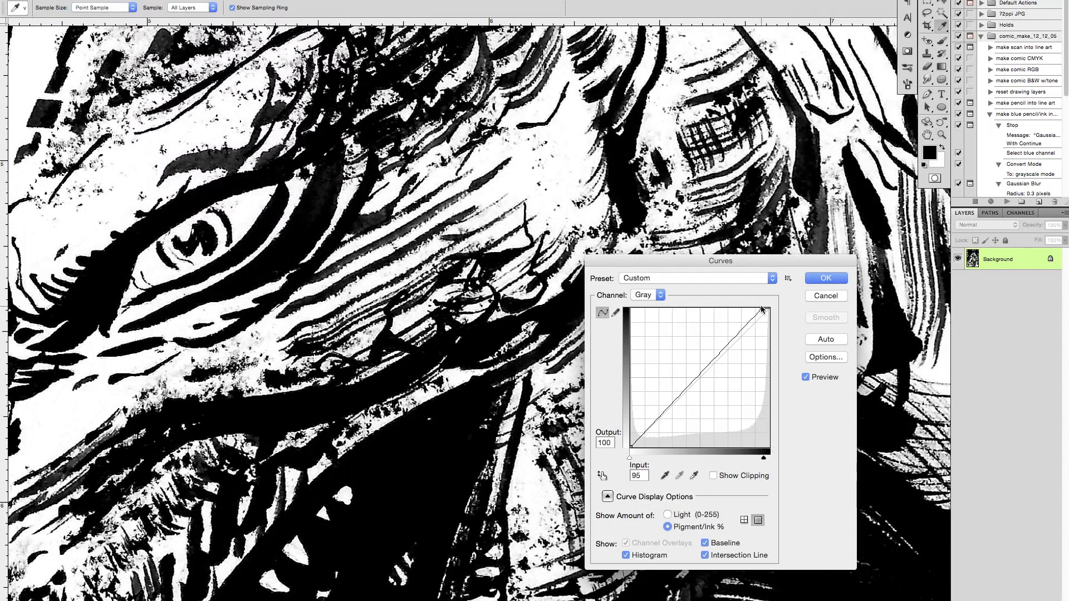
drag(763, 309, 756, 305)
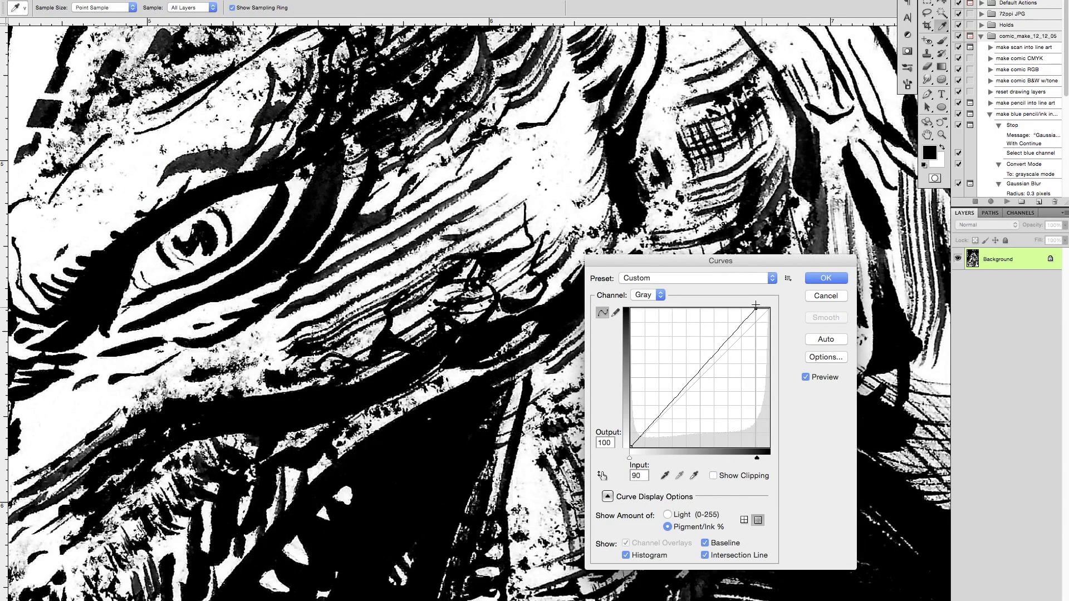
click(825, 278)
key(z)
Step: Turn the grayscale drawing into pure black and white with Threshold, nudging the level slightly down
drag(781, 316, 595, 439)
key(h)
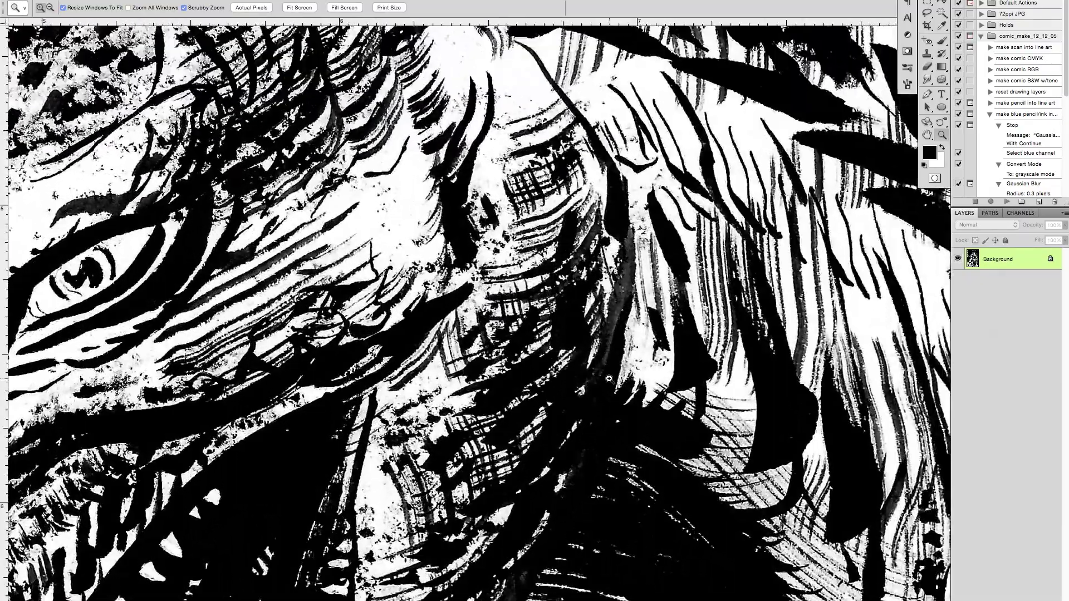
click(138, 0)
mouse_move(165, 10)
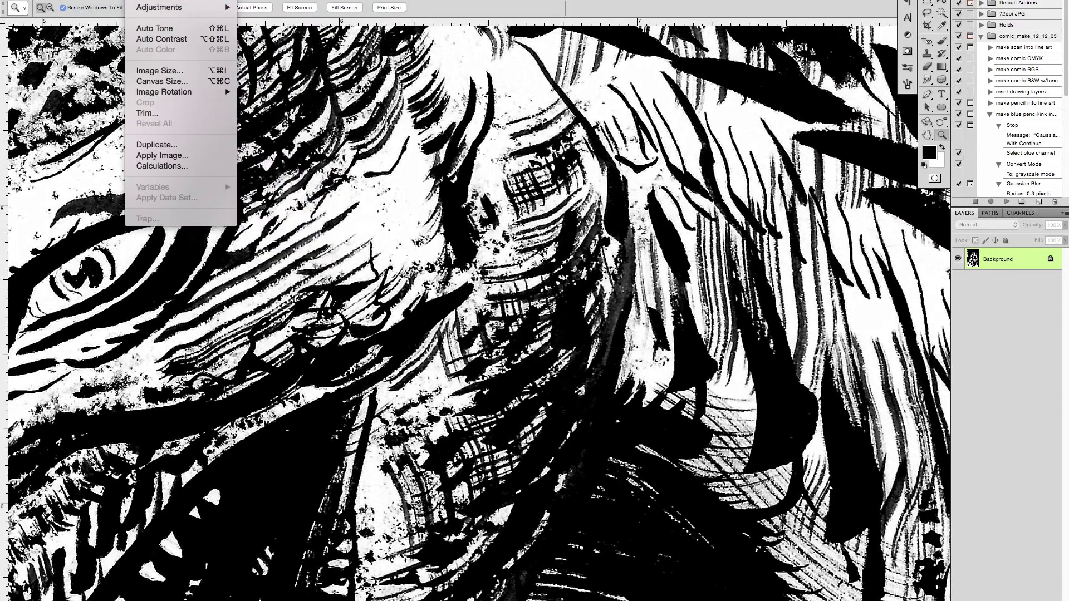
click(138, 0)
mouse_move(512, 422)
mouse_down()
mouse_move(567, 430)
mouse_move(520, 437)
mouse_move(518, 404)
mouse_up()
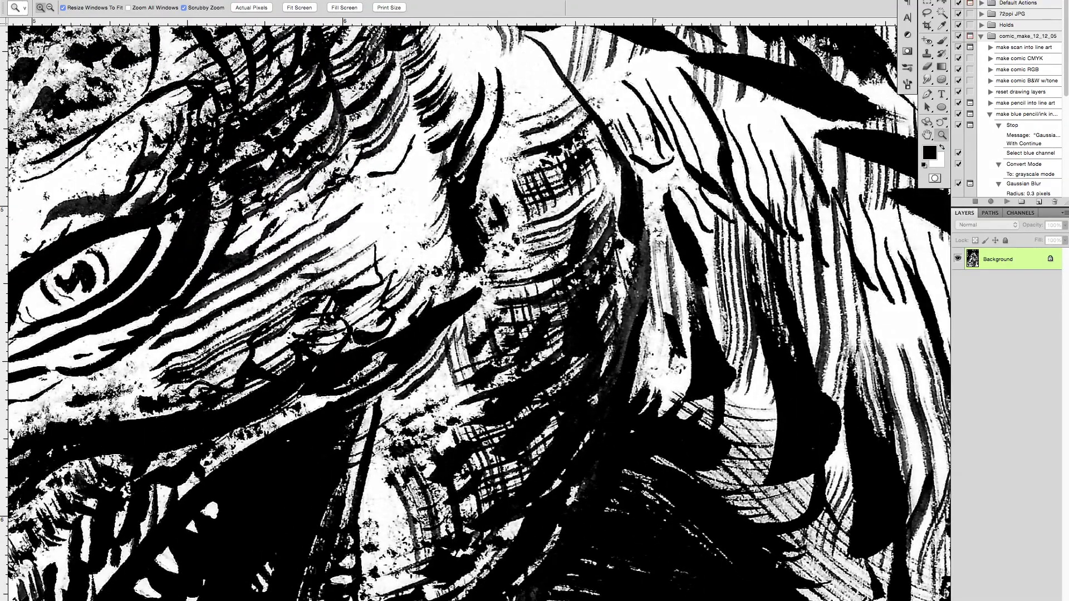
click(138, 0)
mouse_move(162, 10)
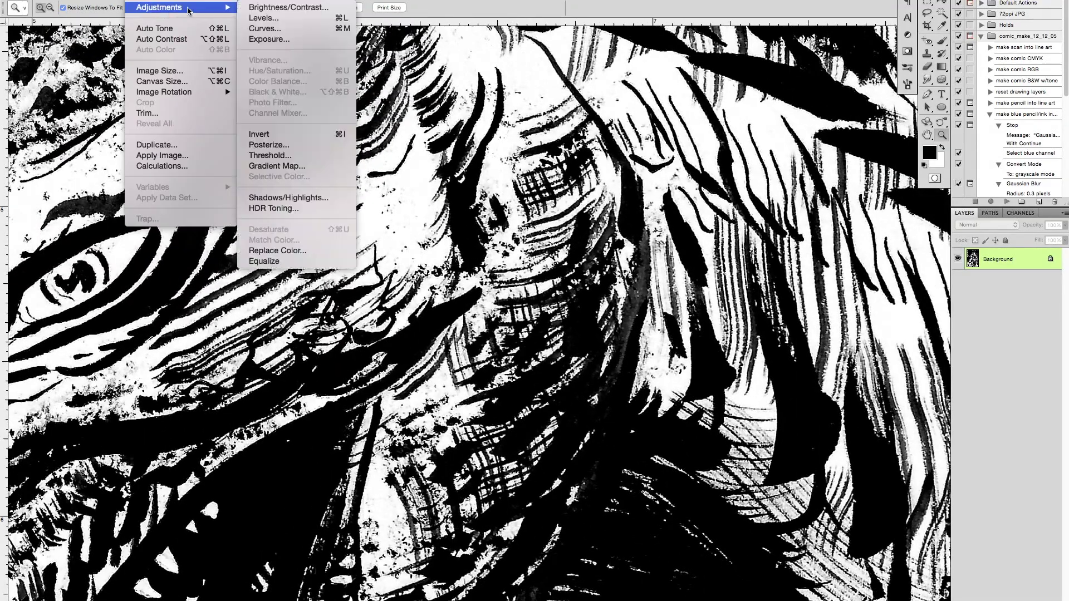
click(284, 156)
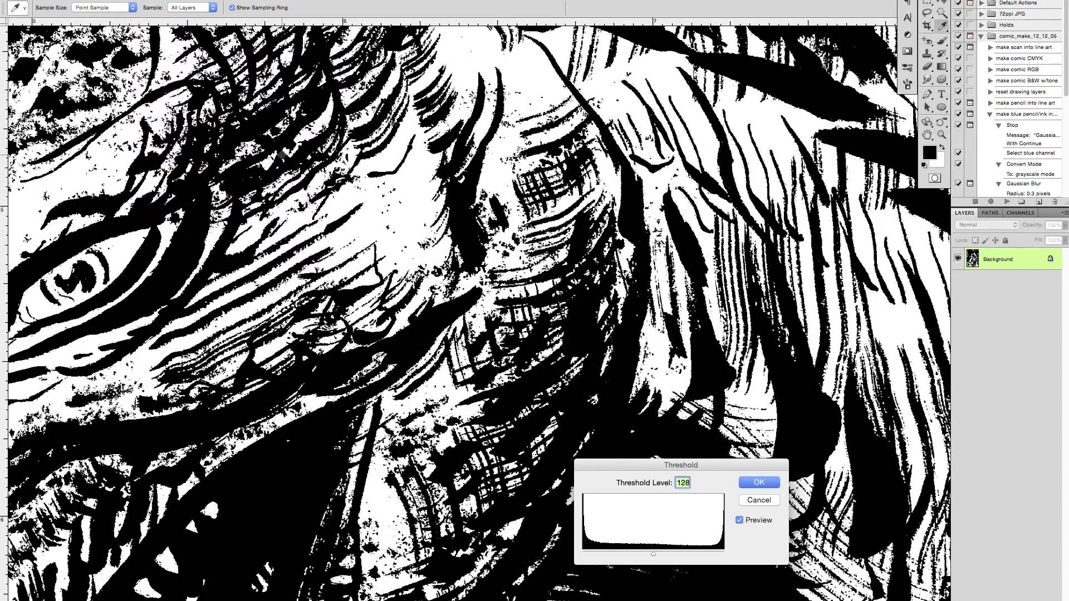
mouse_move(653, 554)
mouse_down()
mouse_move(641, 555)
mouse_move(651, 557)
mouse_up()
click(757, 485)
key(z)
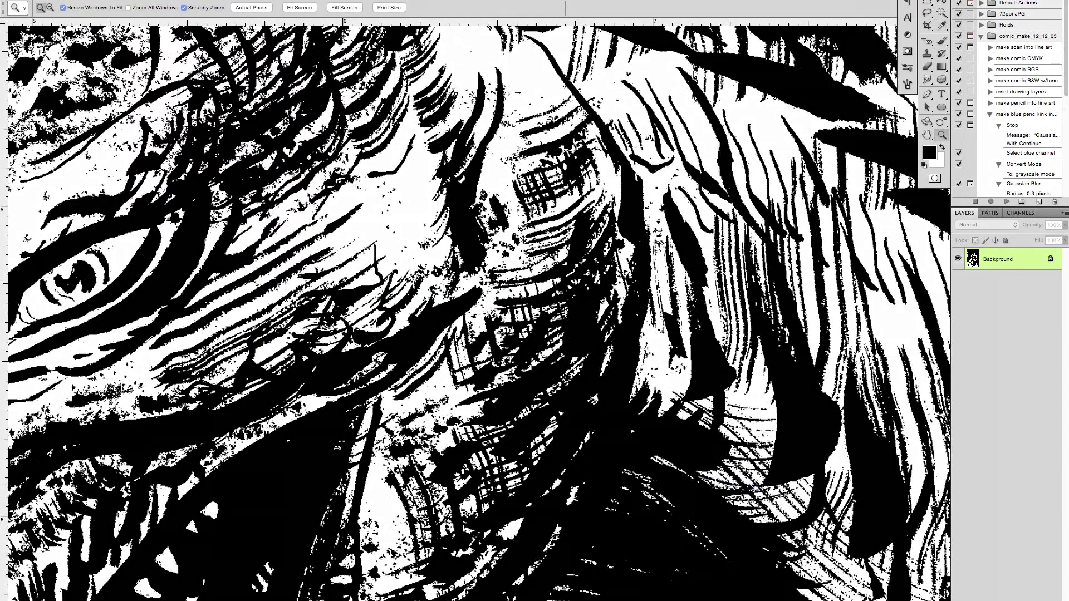
Step: Examine the finished line art up close at the pixel edges, clawed hand, scaly arm and textured background, and in full view
drag(419, 494, 620, 525)
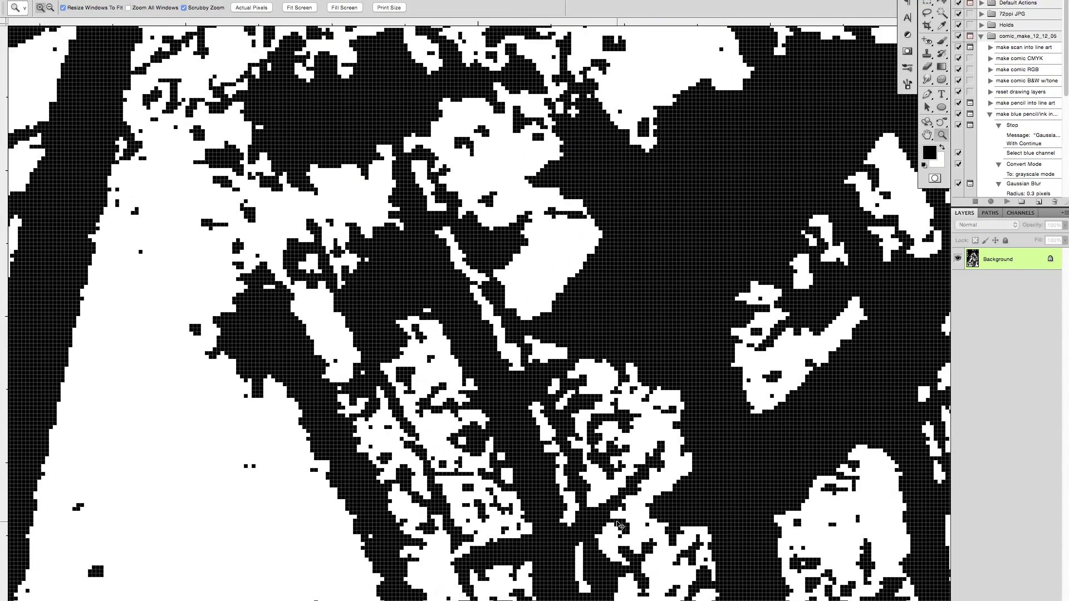
key(ctrl+0)
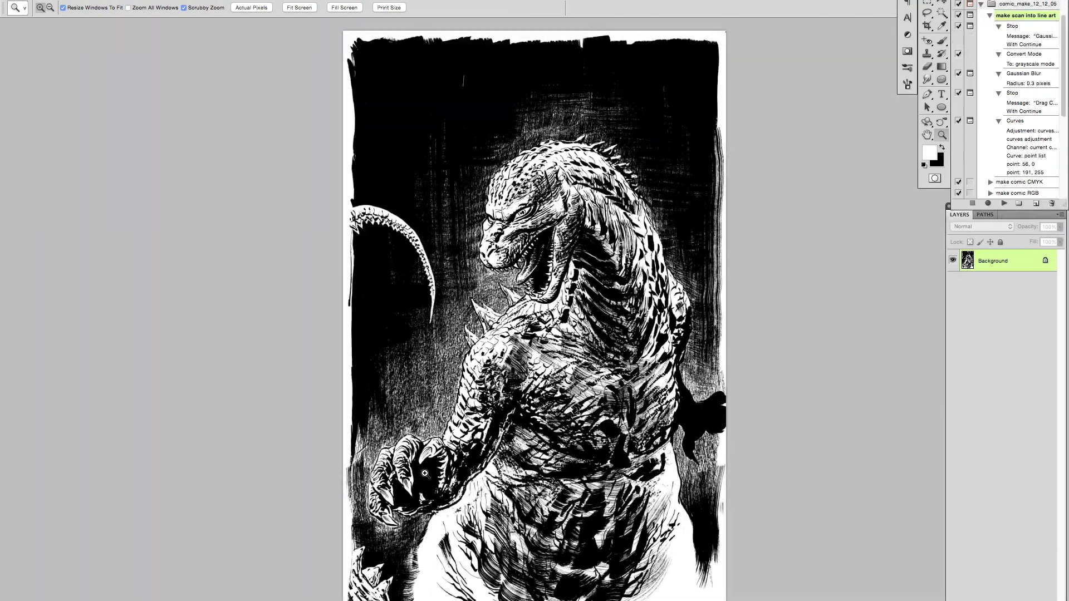
click(459, 472)
drag(459, 472, 710, 422)
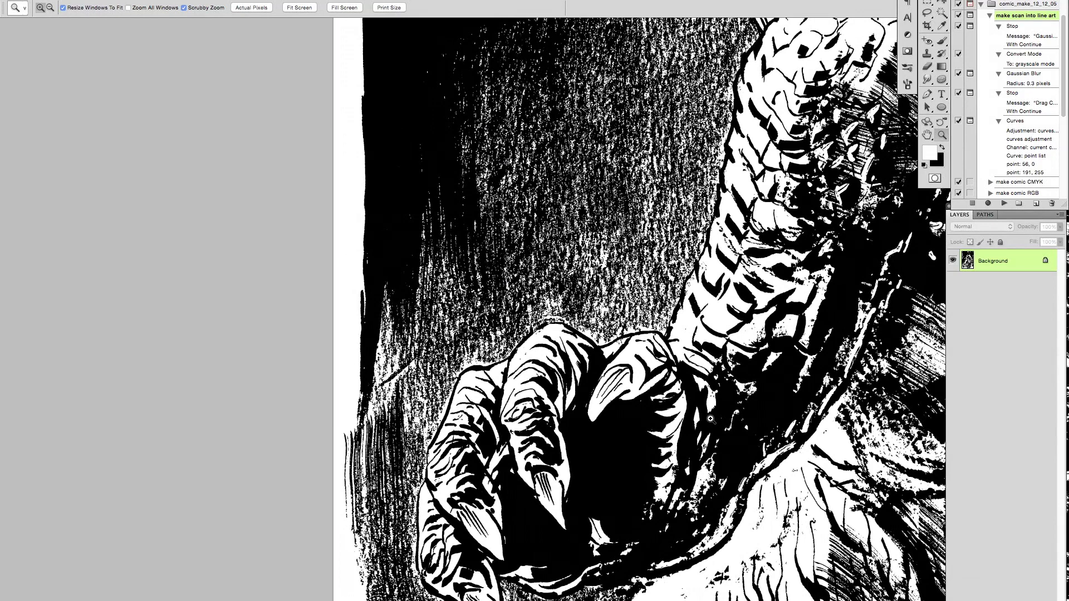
key(super+0)
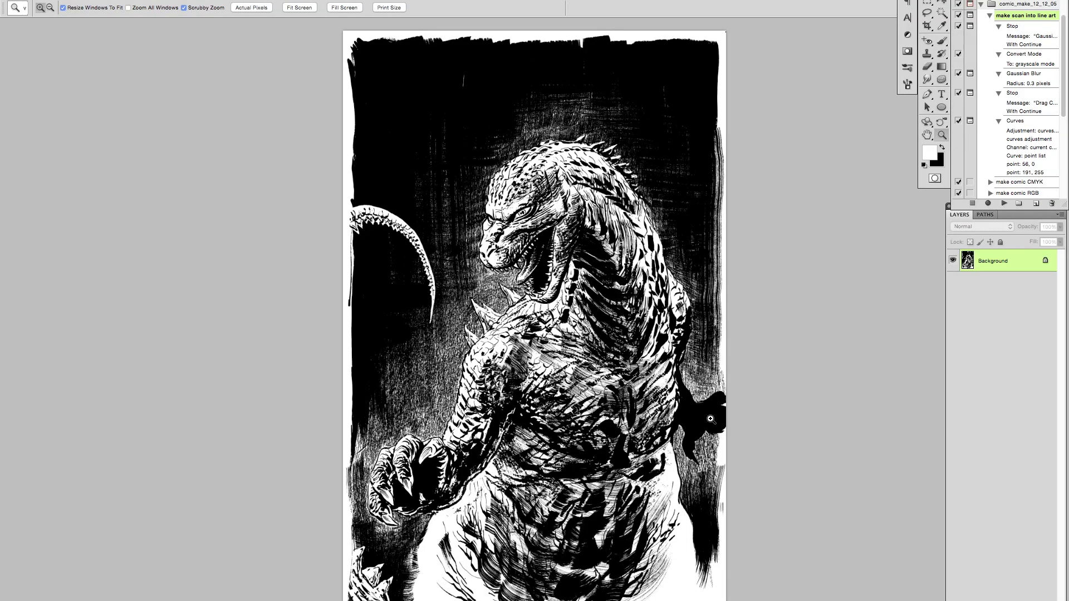
drag(504, 417, 645, 397)
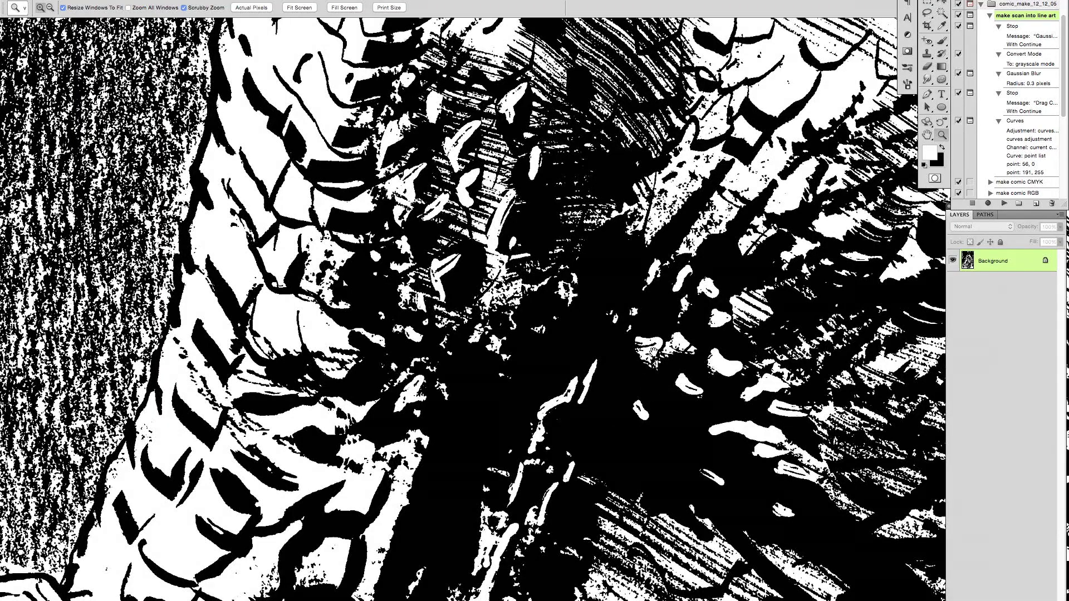
drag(645, 348, 484, 351)
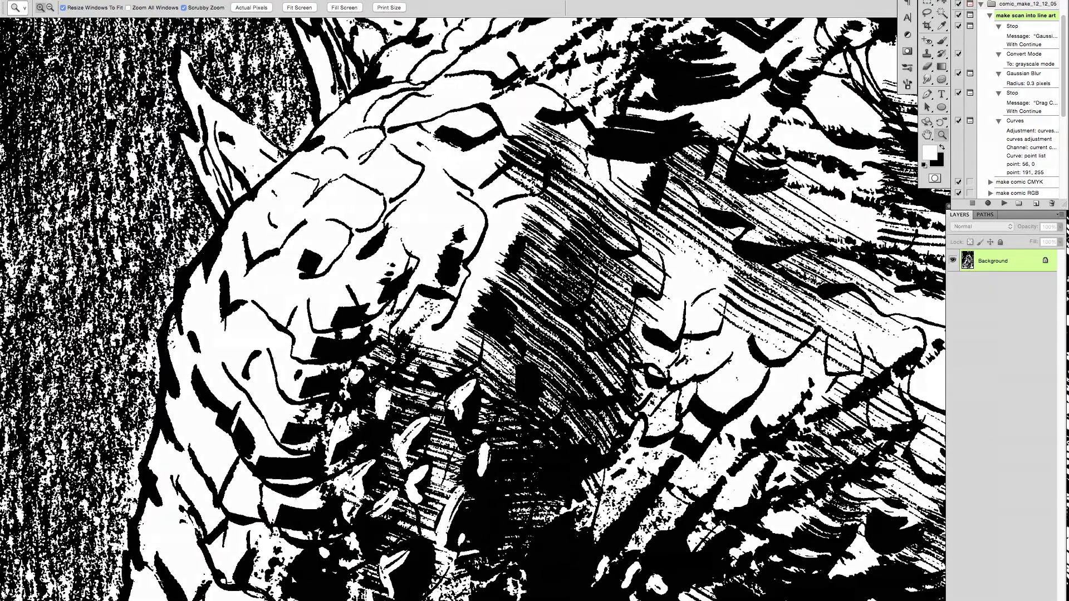
drag(80, 294, 713, 249)
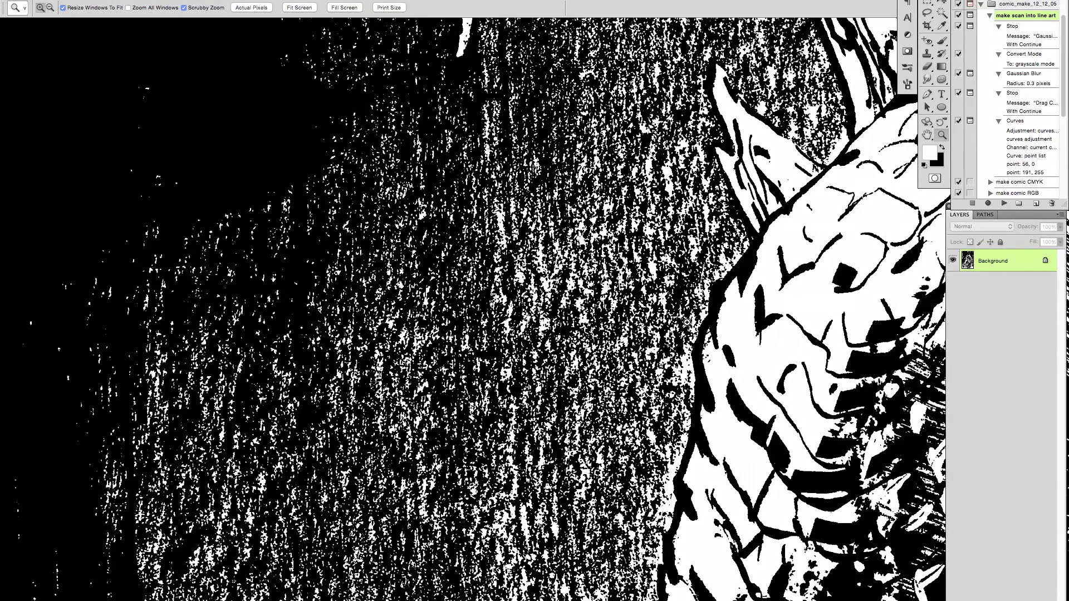
alt+click(681, 346)
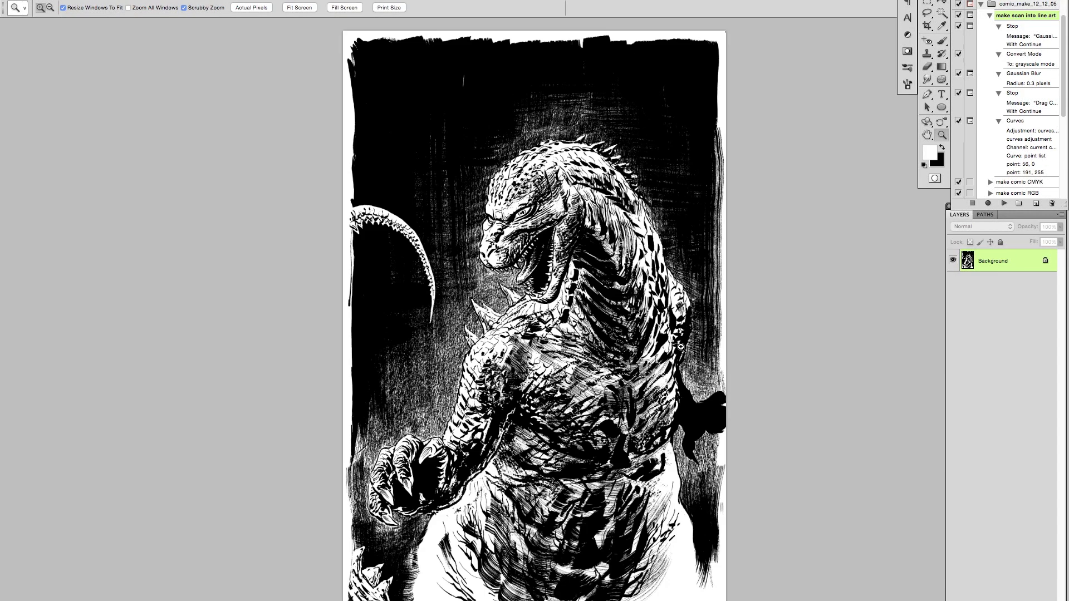